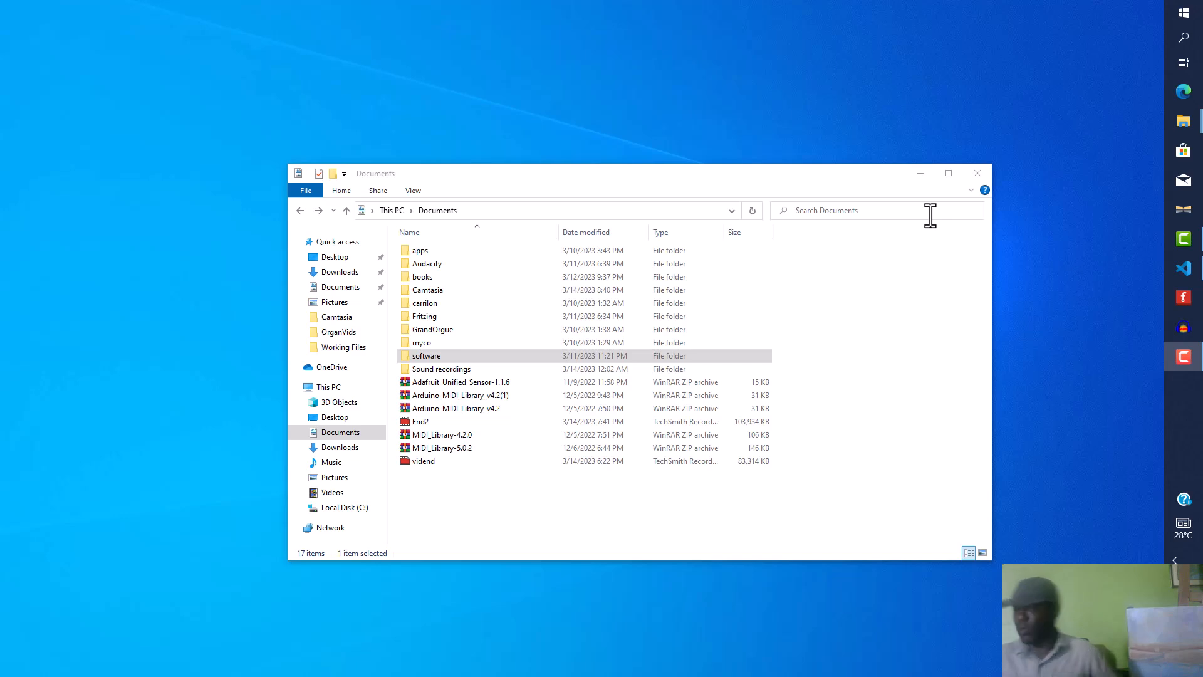
Step: Navigate to the Documents software\Samplesets folder and bring up the options for the Friesach_GrandOrgue archive
double_click(427, 353)
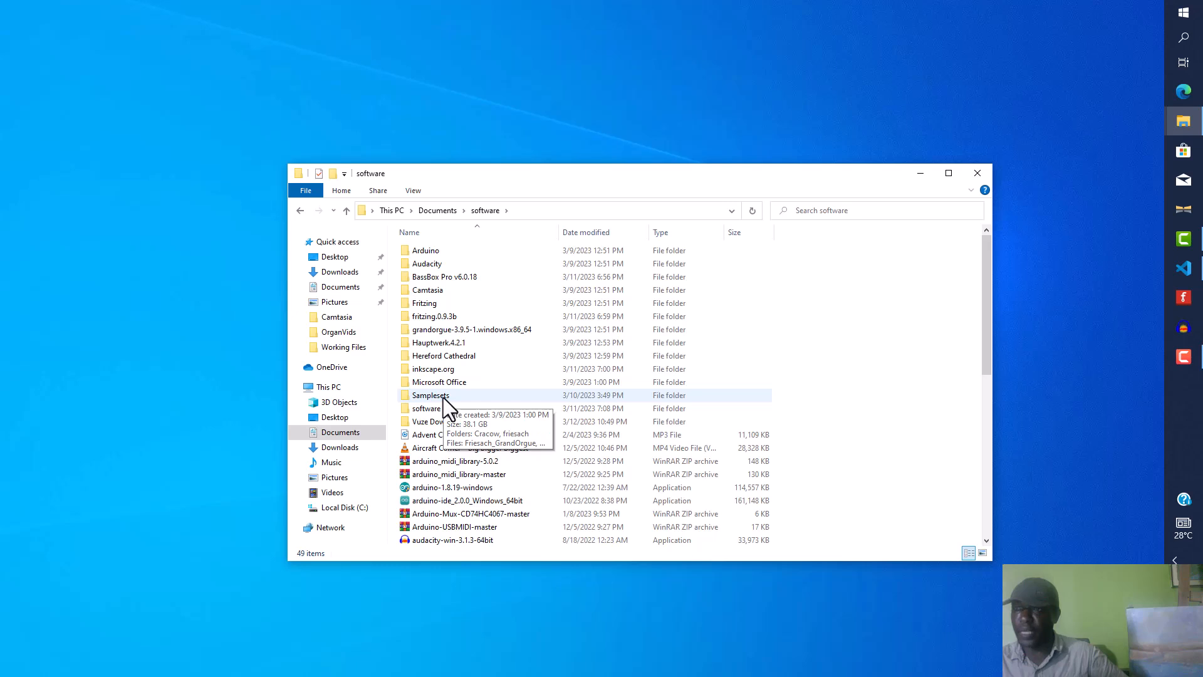
double_click(443, 397)
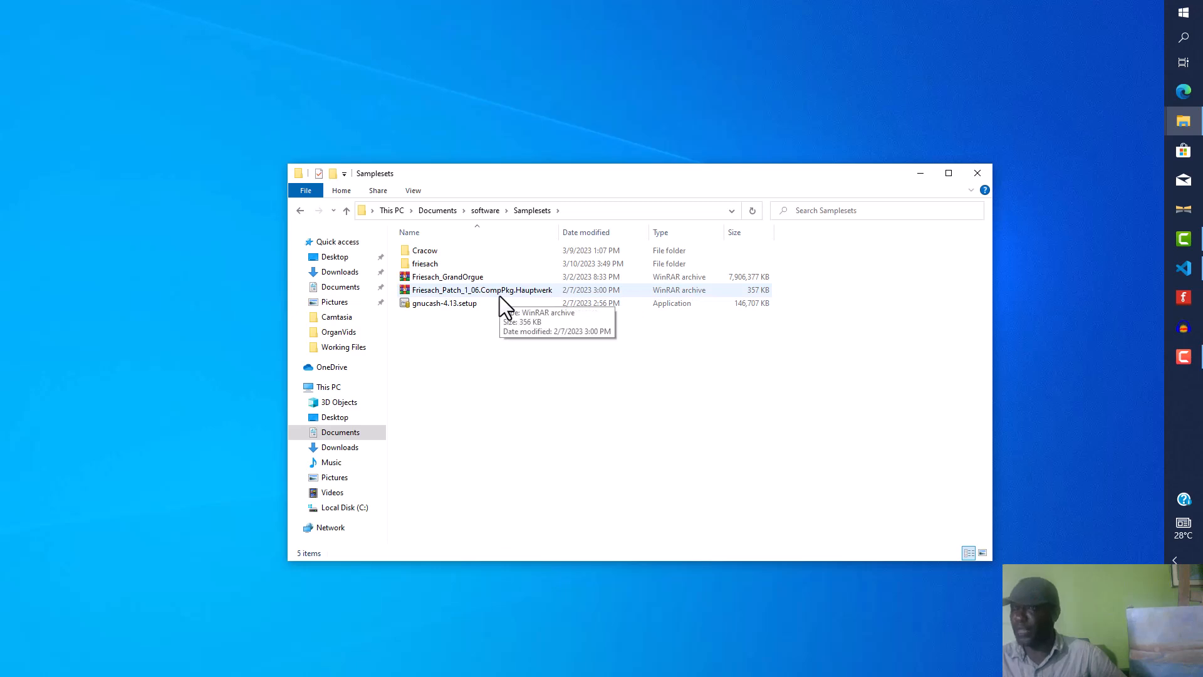
right_click(459, 277)
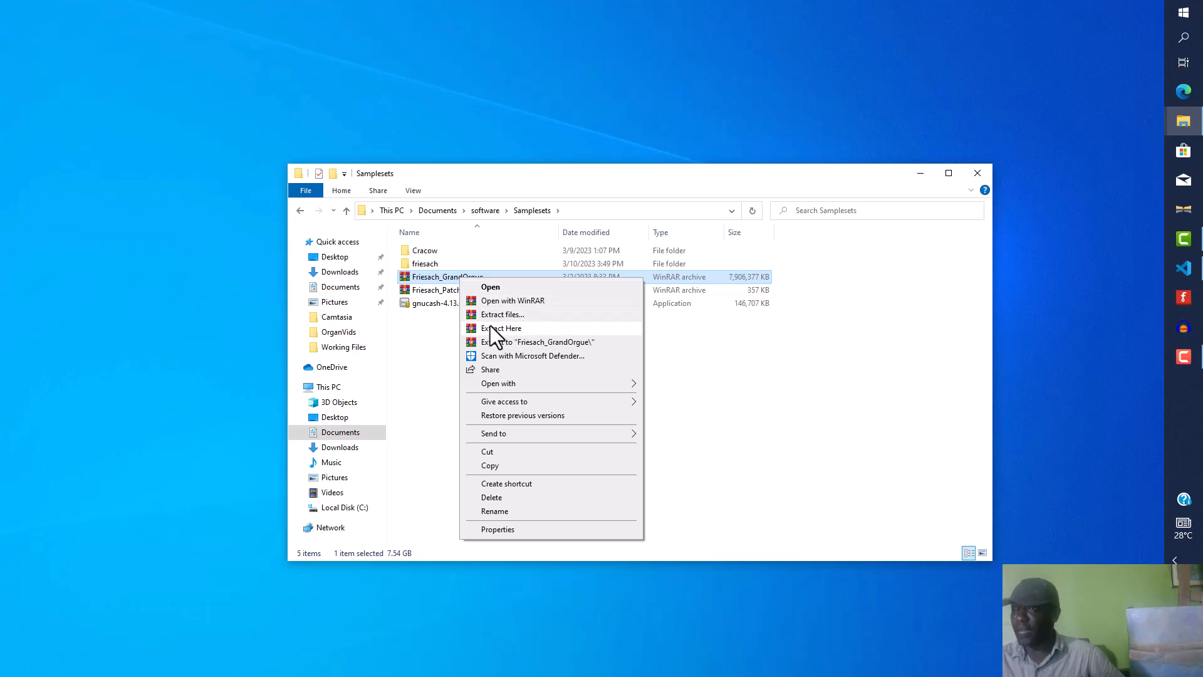
click(448, 329)
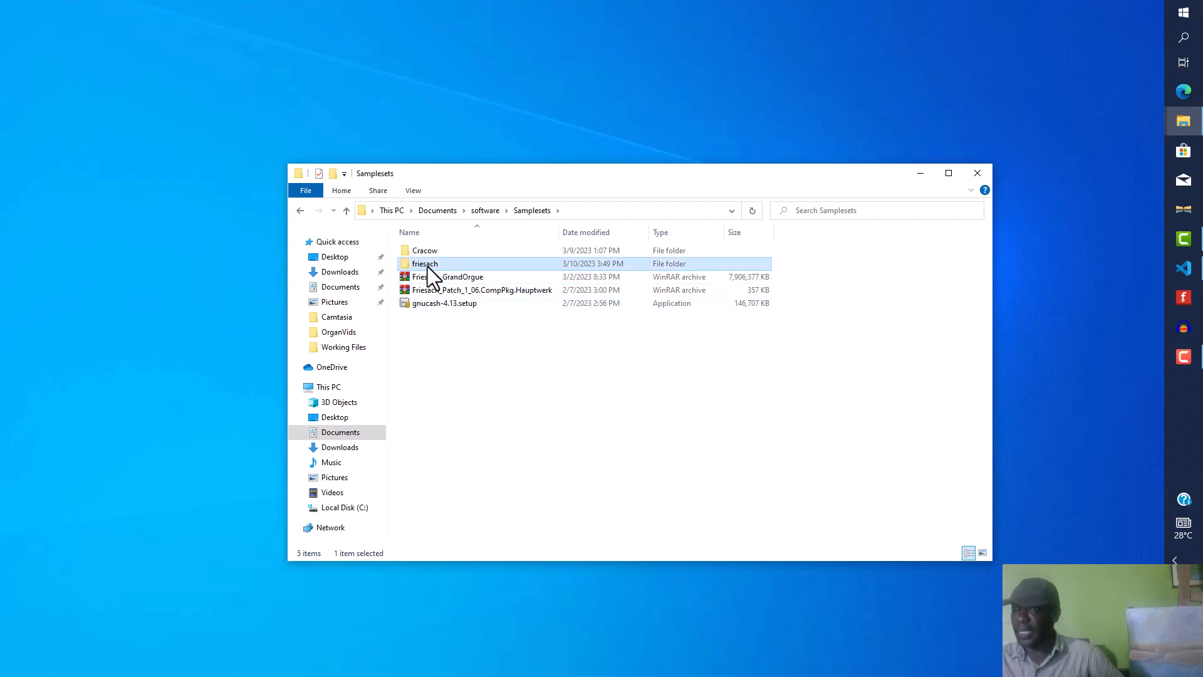
Step: Browse into friesach\OrganInstallationPackages\002213, peek inside the Noises folder and go back
double_click(426, 264)
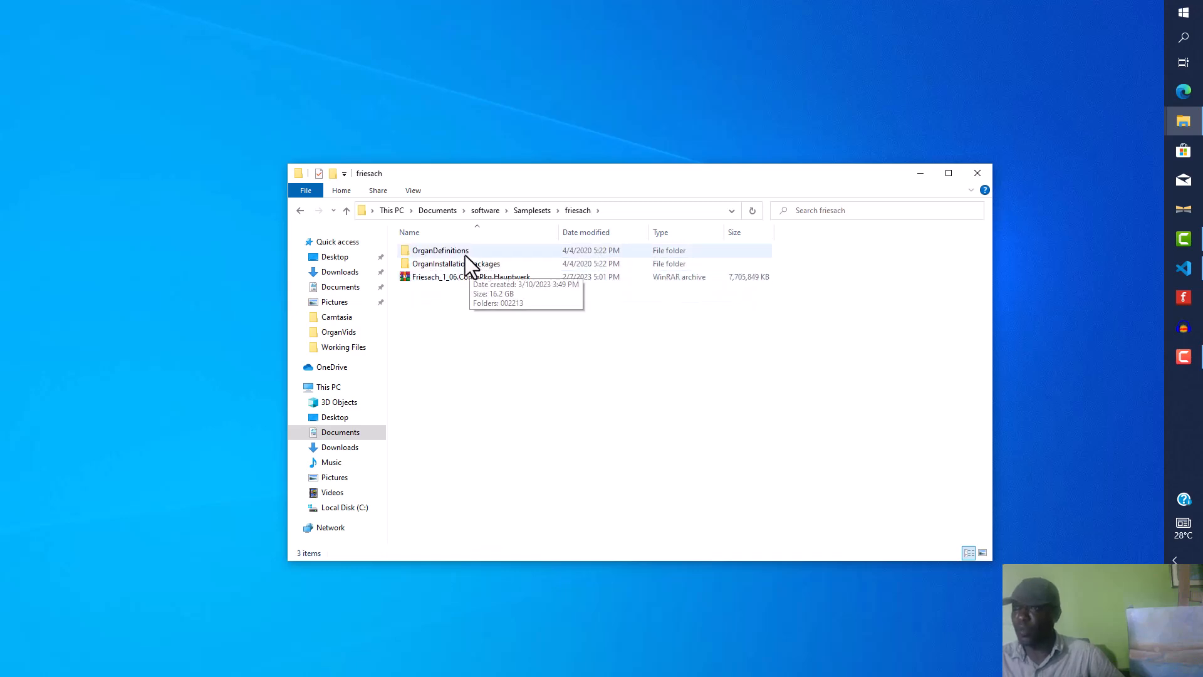
mouse_move(471, 264)
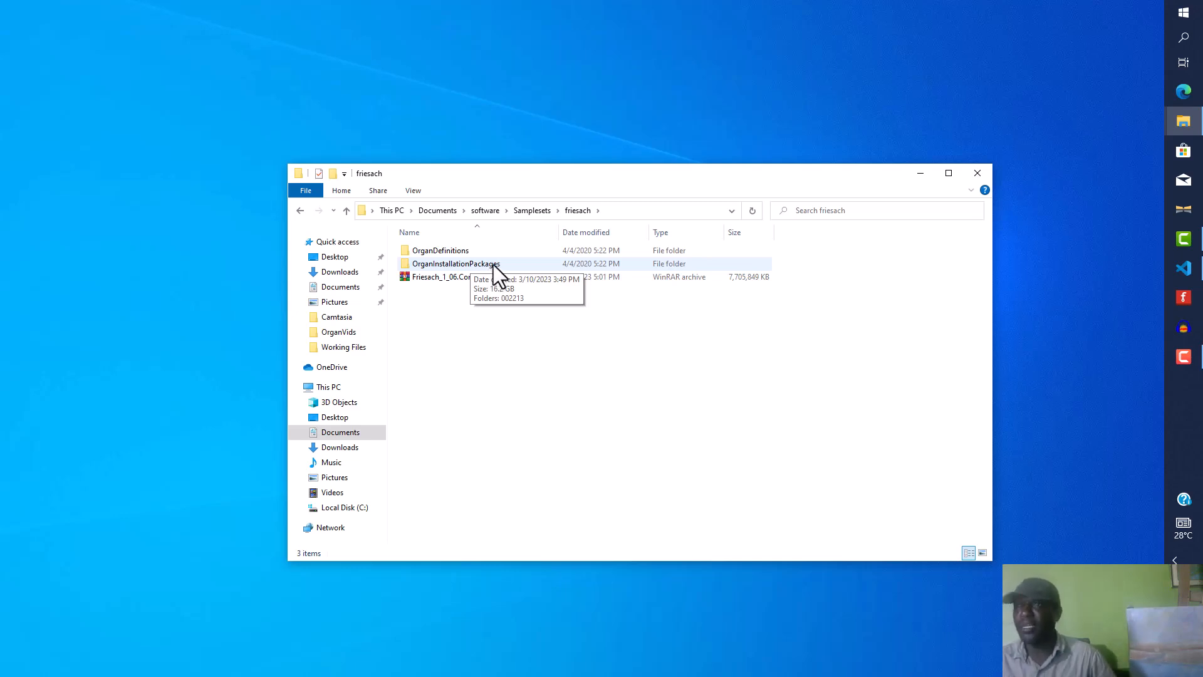
double_click(493, 264)
double_click(433, 250)
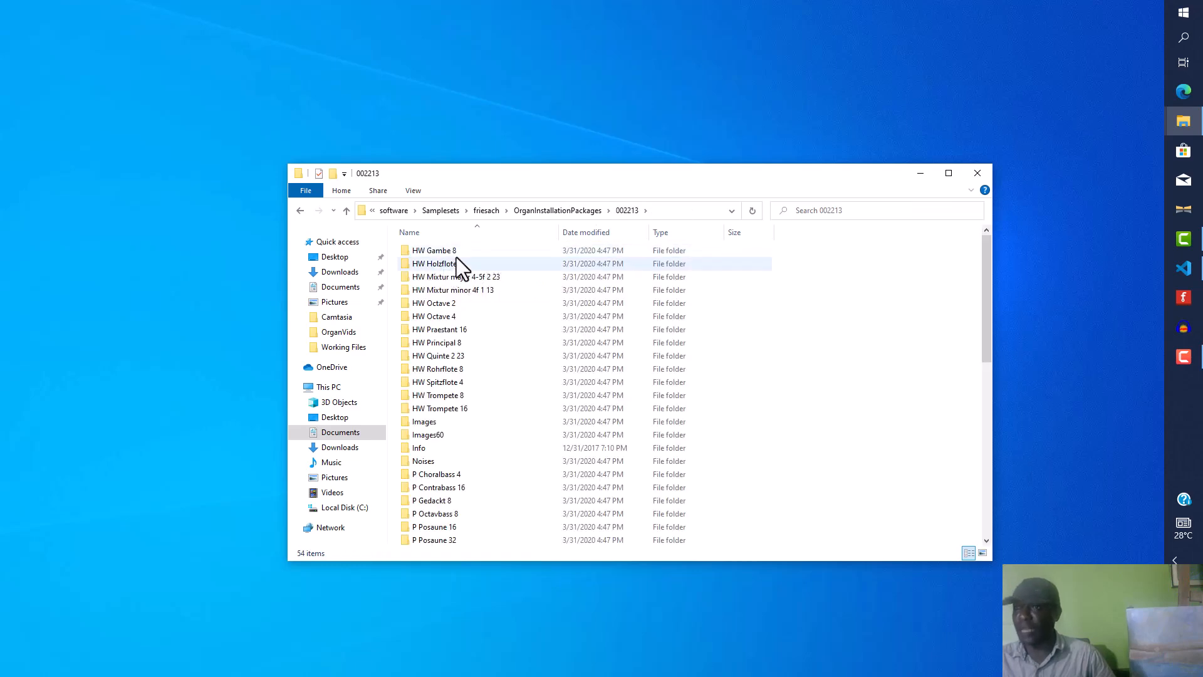
double_click(435, 460)
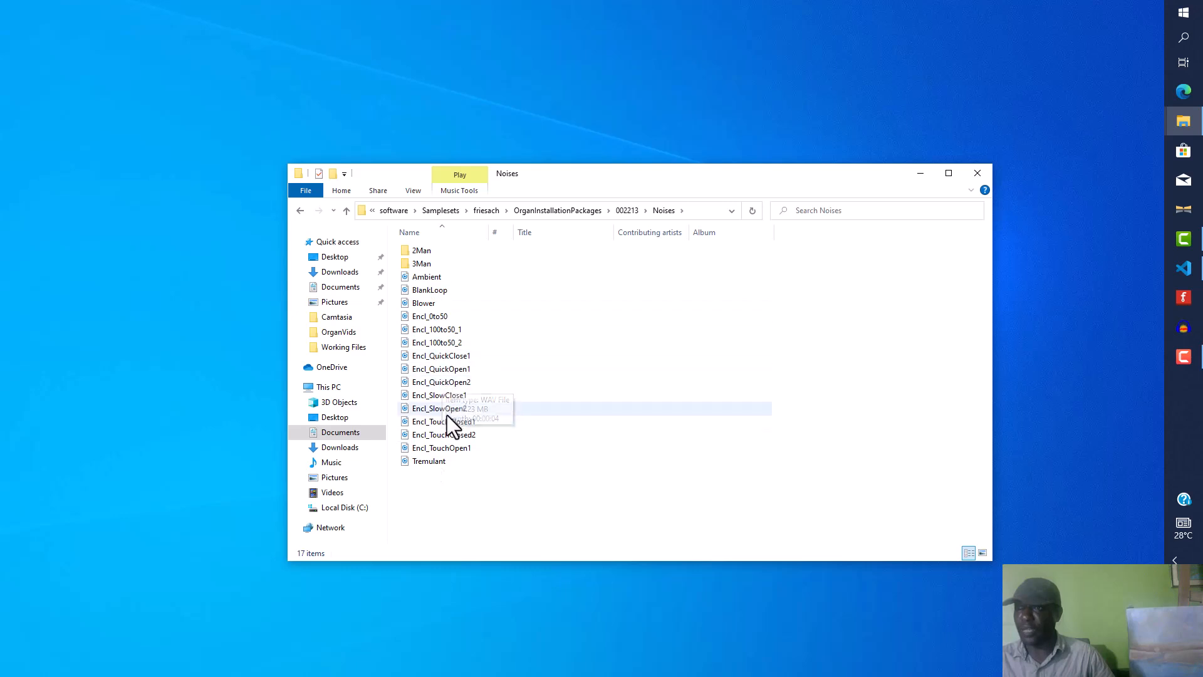
click(300, 212)
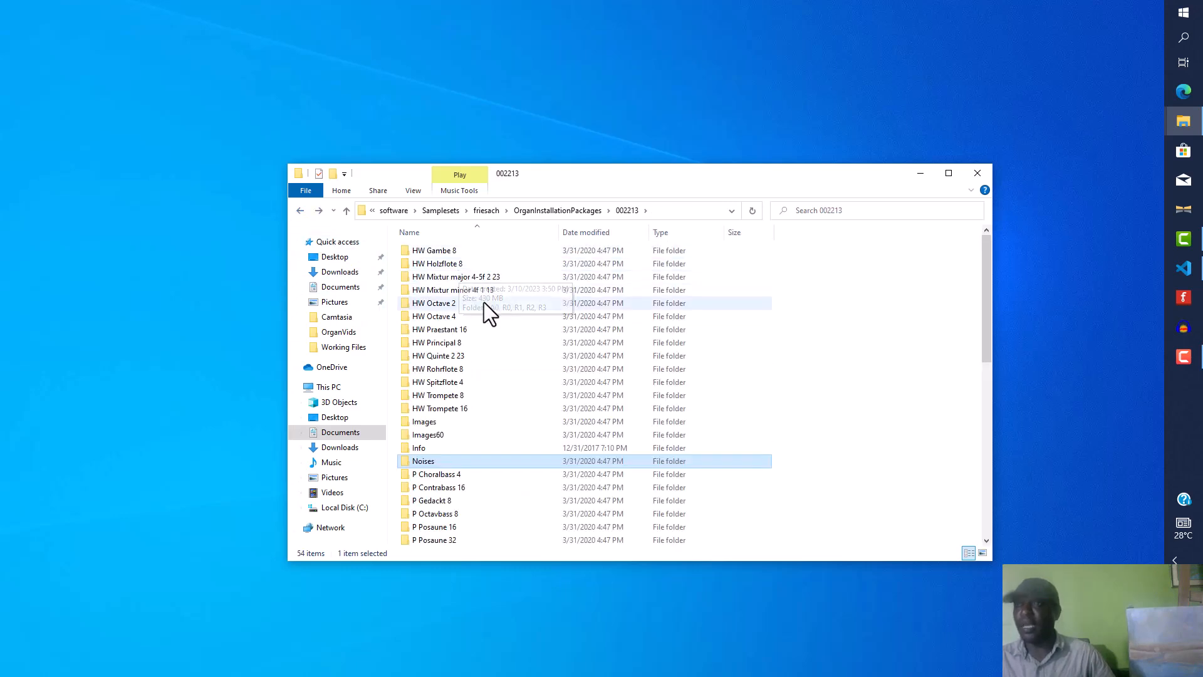
Step: Open the HW Principal 8 stop folder and select its A0 sample folder for copying
double_click(451, 344)
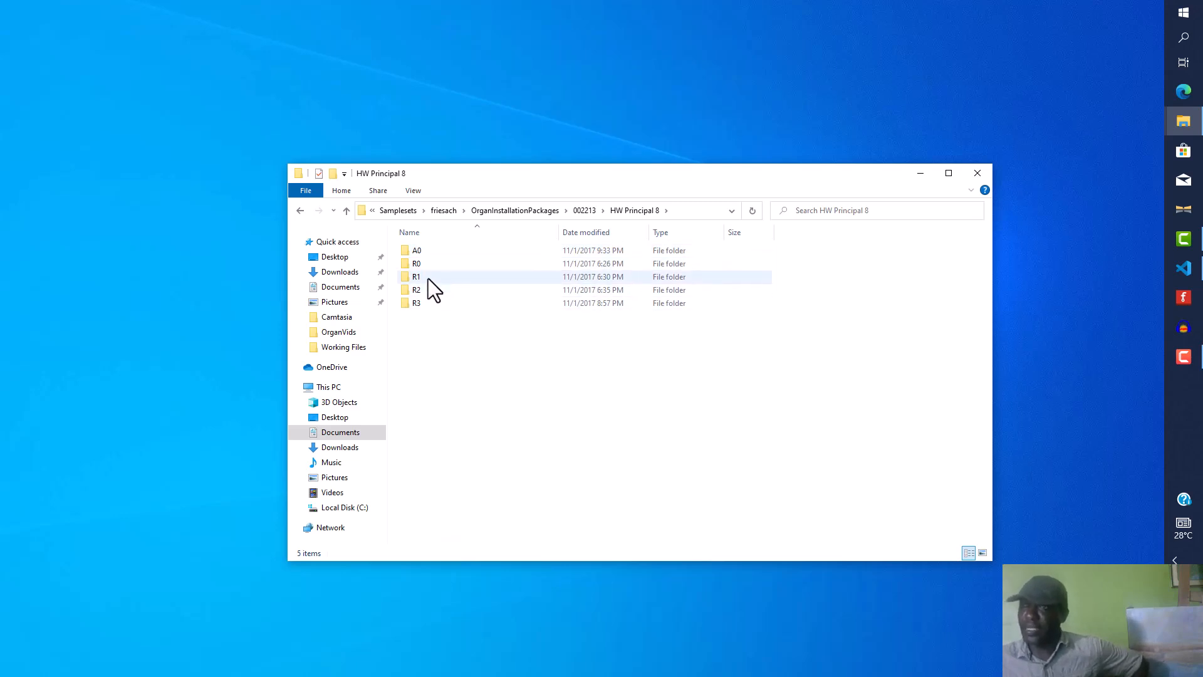
mouse_move(415, 252)
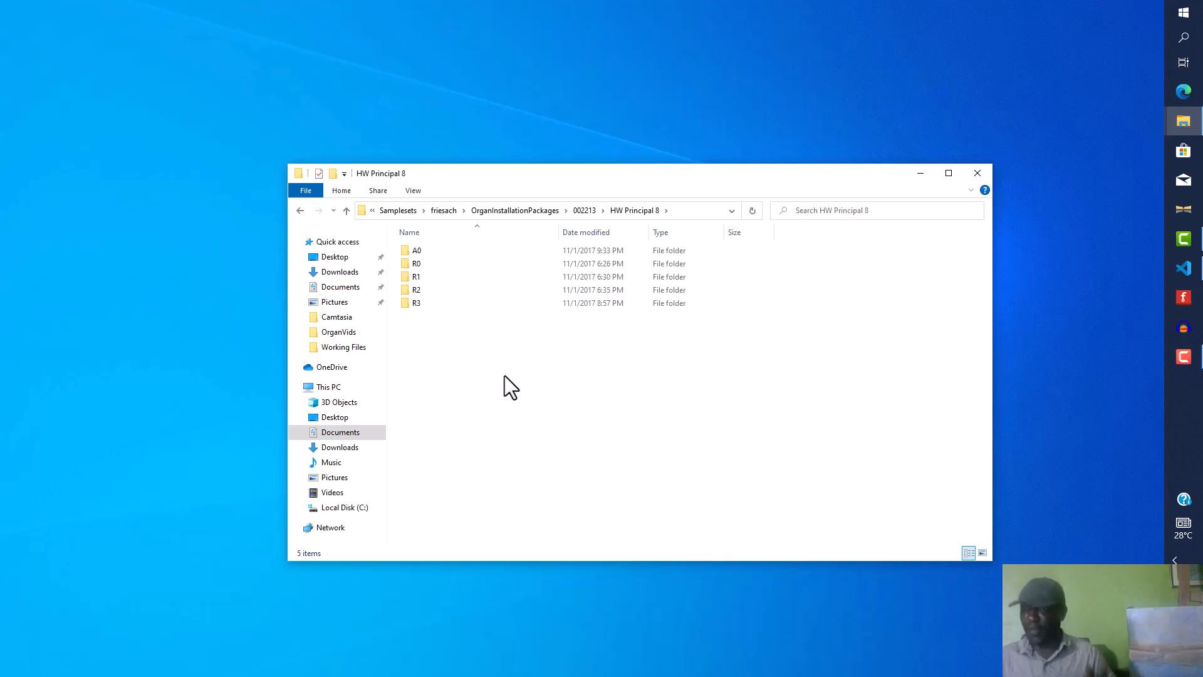
click(420, 253)
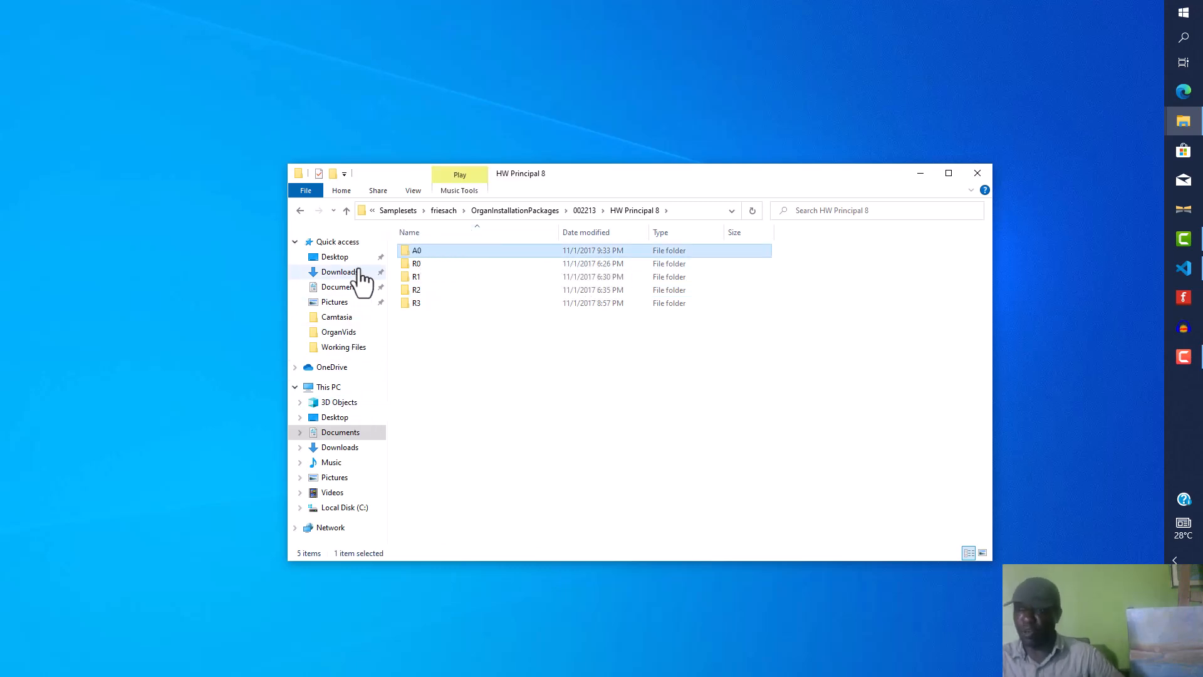
Step: In Documents\apps, create a new folder named kevinsOrgel and open it
click(343, 288)
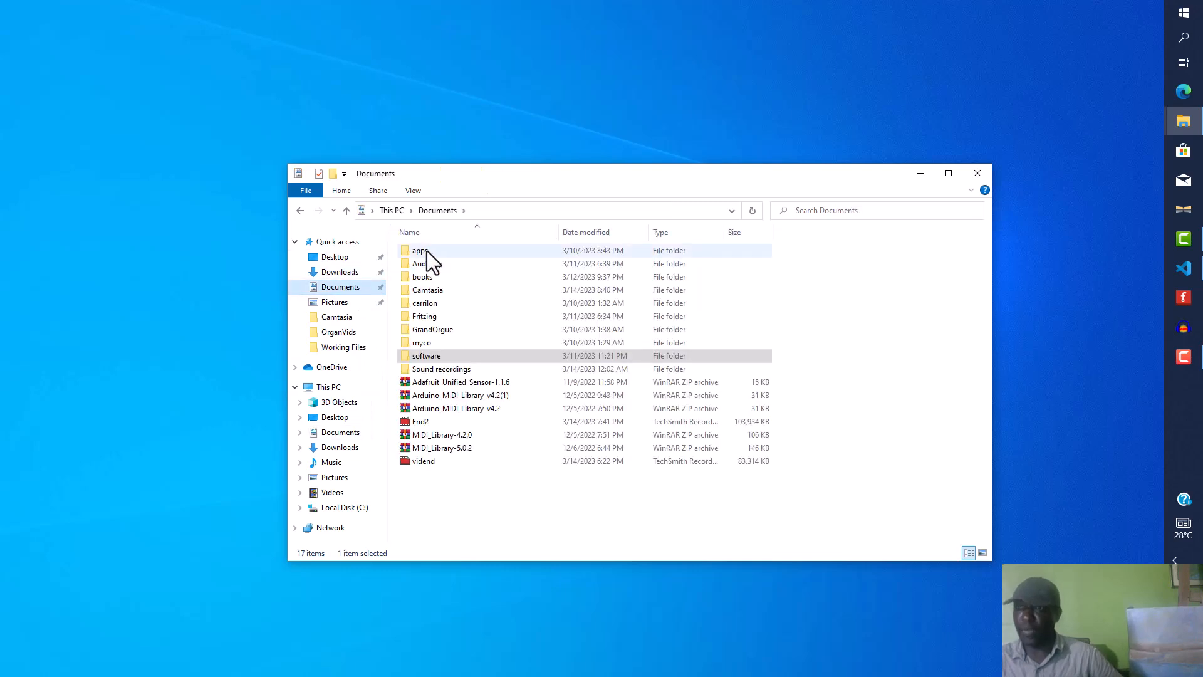
double_click(427, 250)
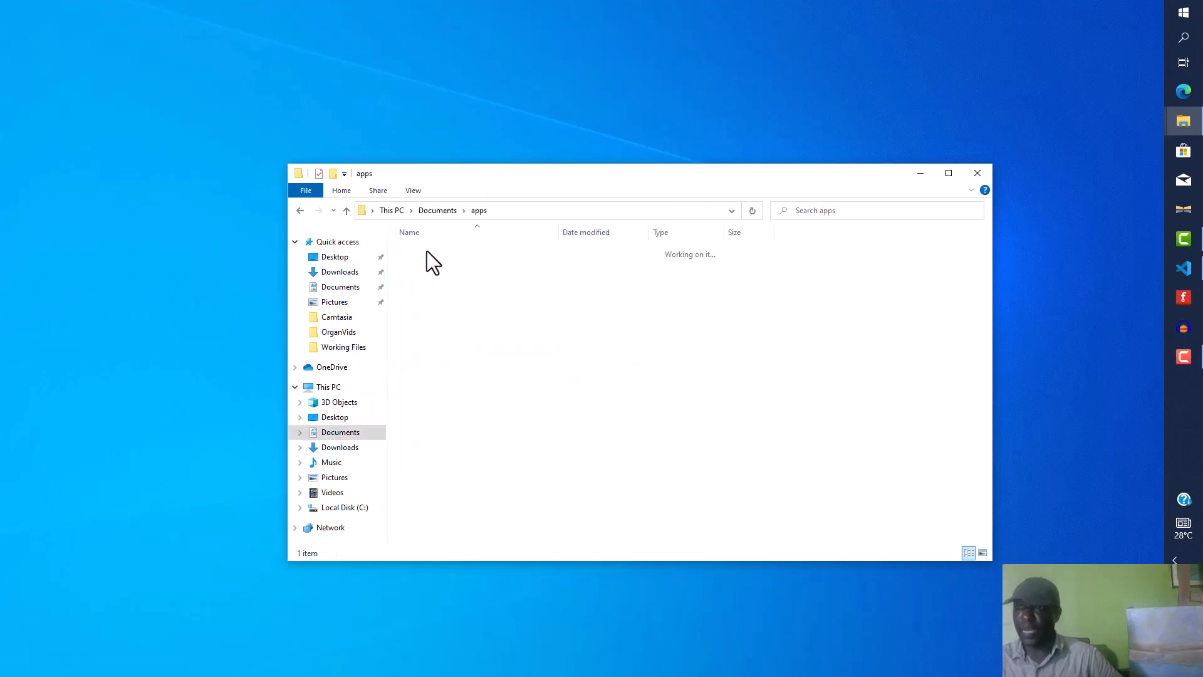
right_click(435, 284)
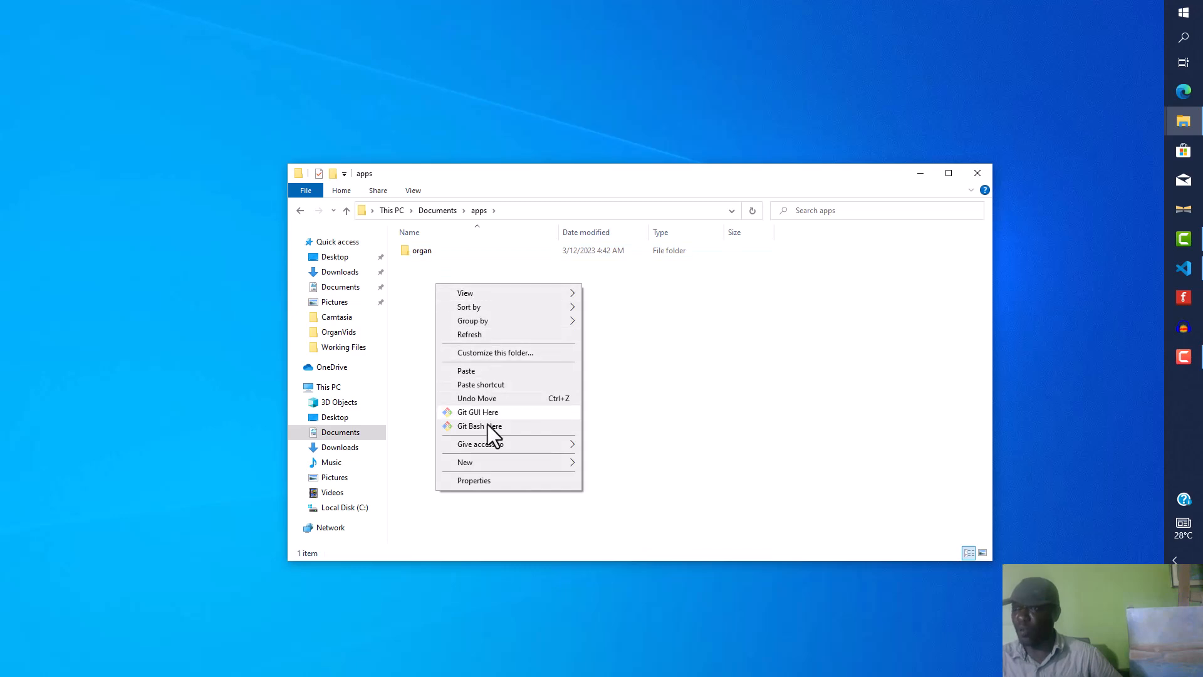
mouse_move(563, 464)
click(608, 464)
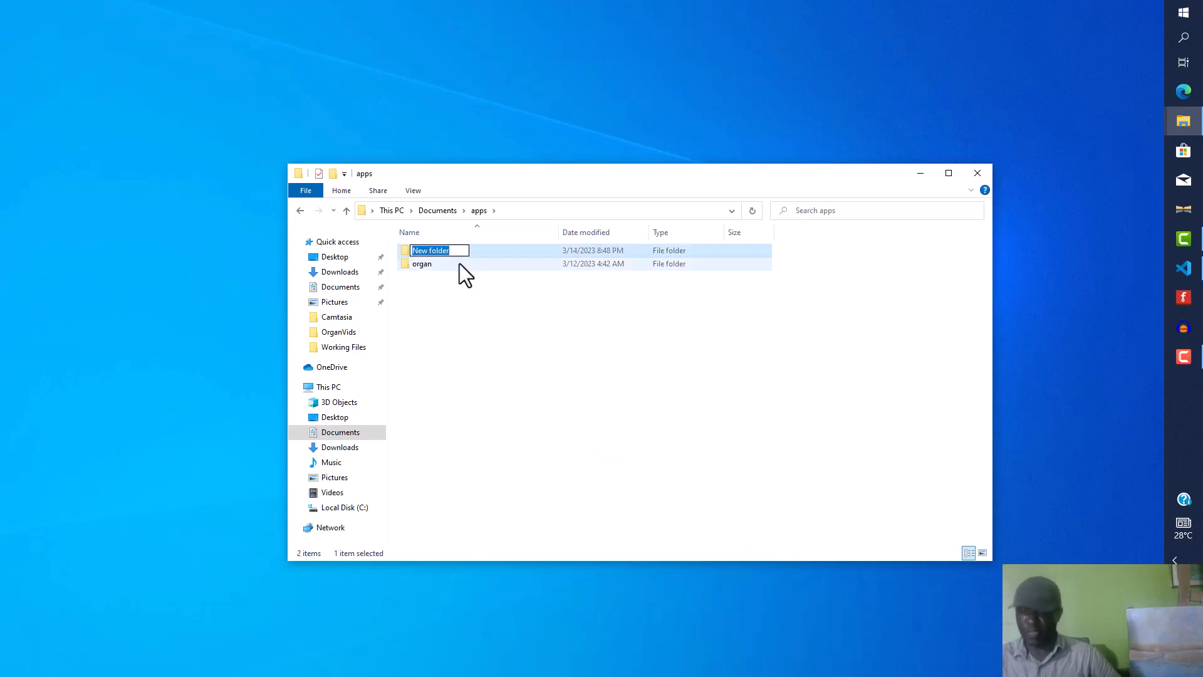
text(kevinsO)
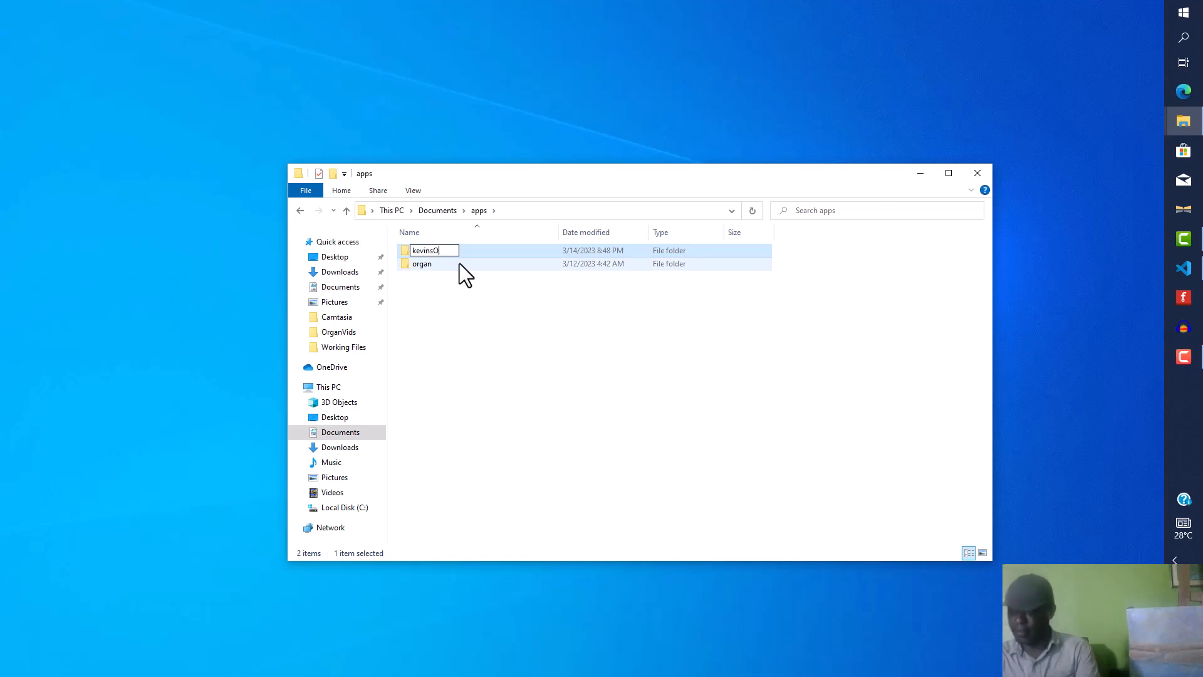
text(rgel)
key(Return)
key(Return)
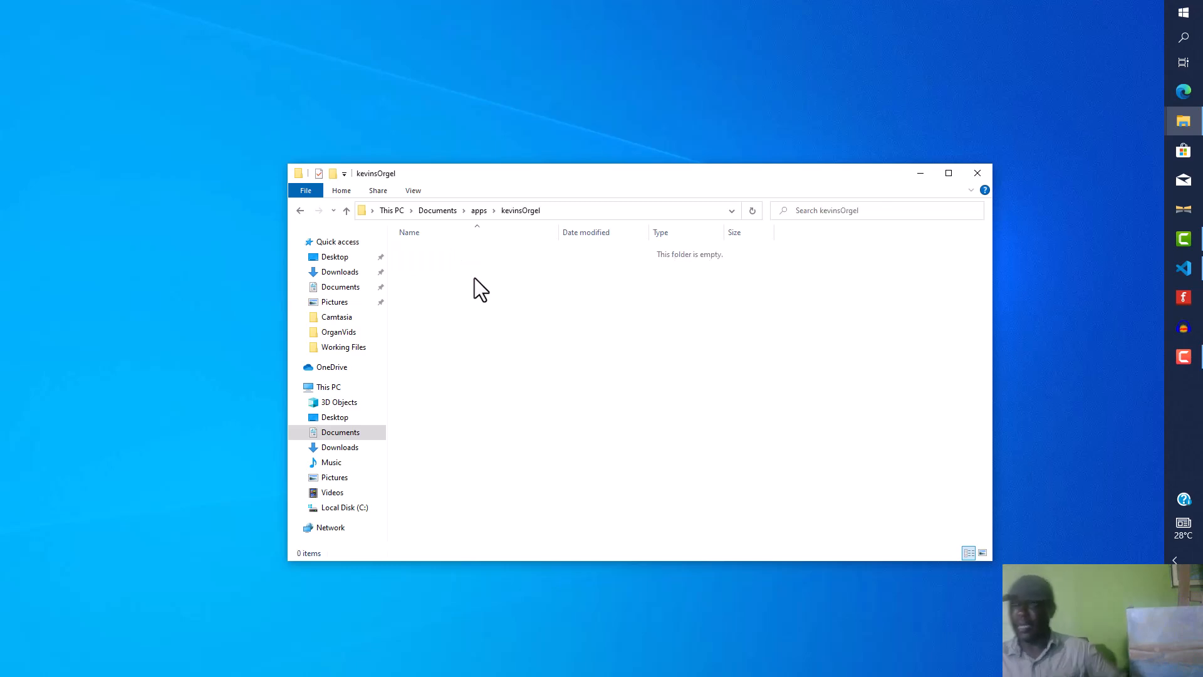
Step: Create a subfolder named samples inside kevinsOrgel and open it
right_click(465, 303)
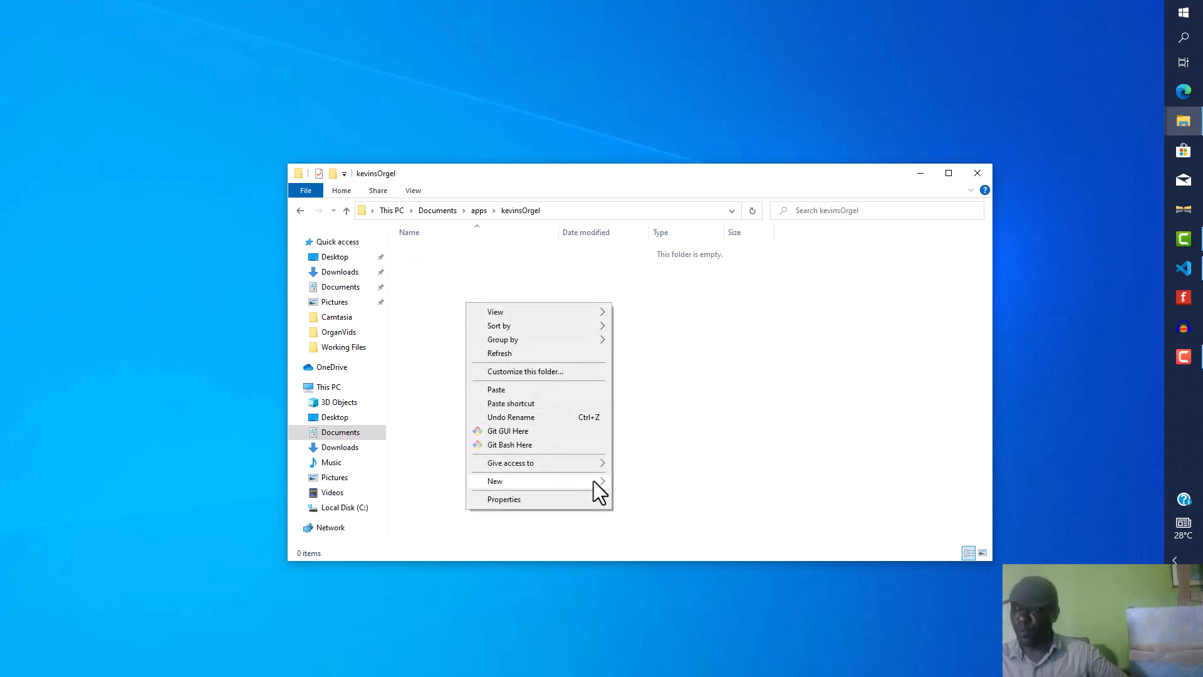
click(633, 480)
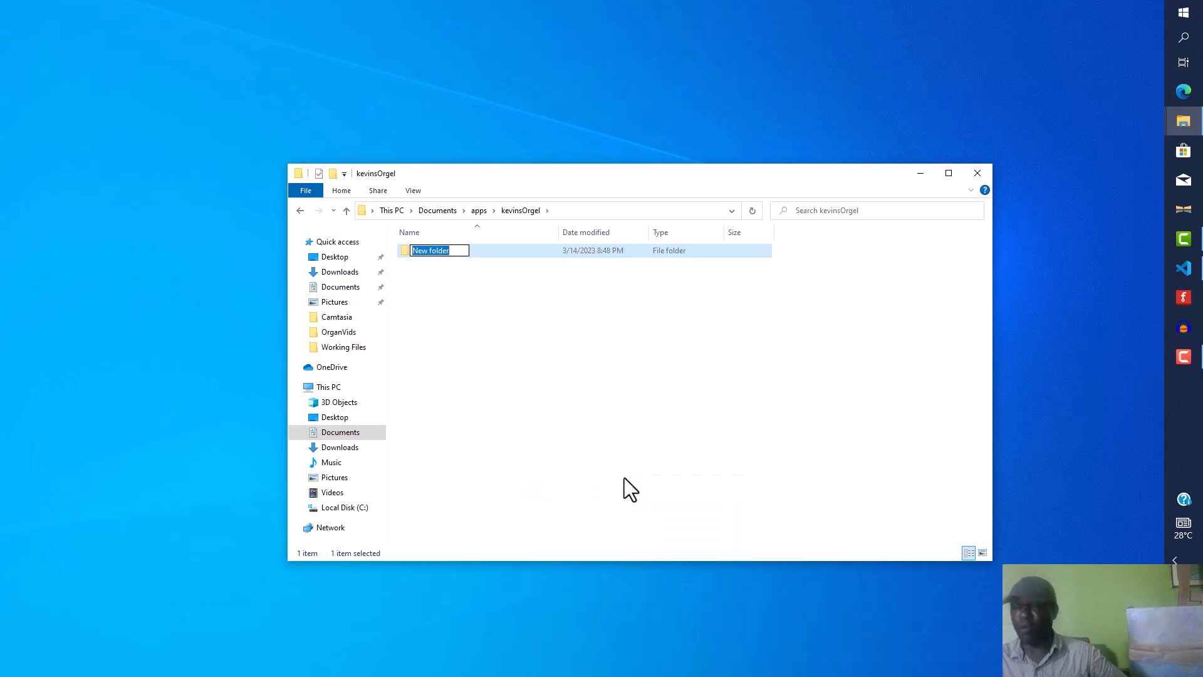
text(samples)
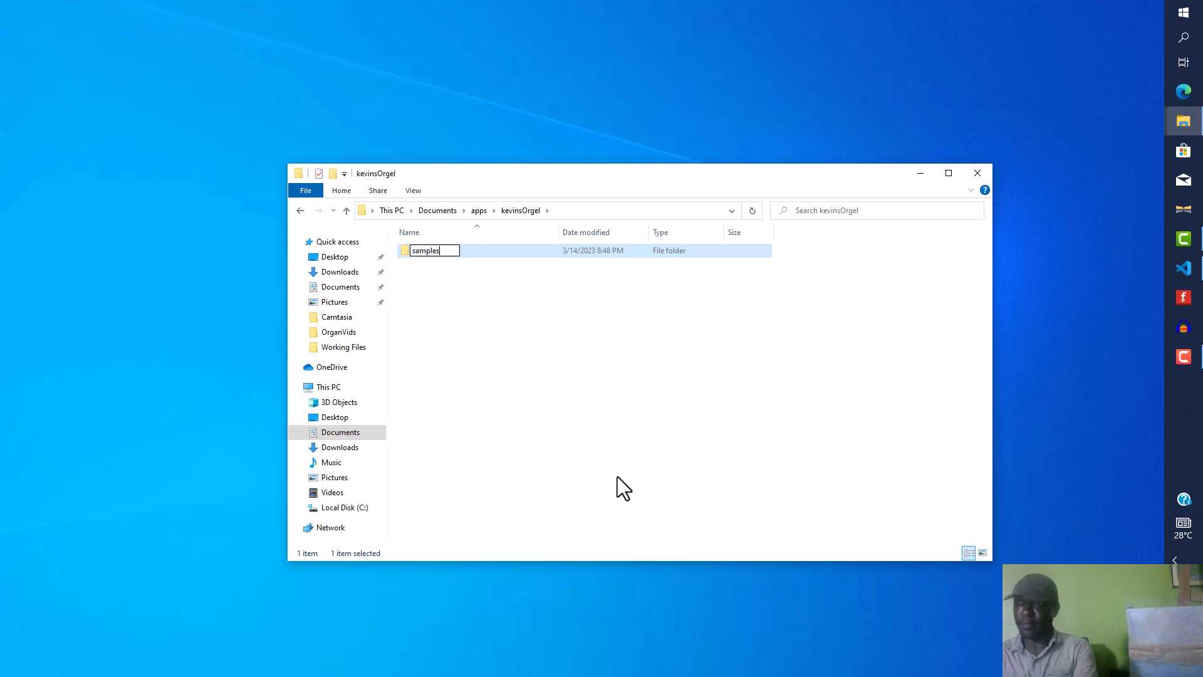
key(Return)
key(Return)
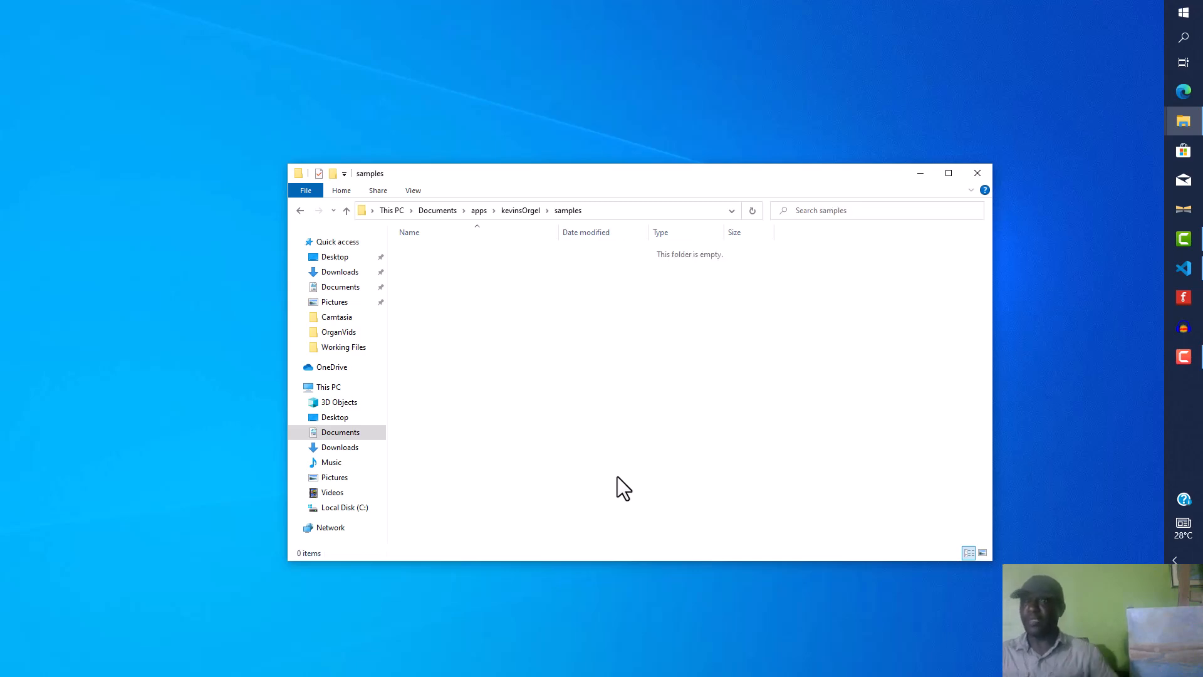
Step: Paste the copied A0 folder into samples and rename it A_Principal8
key(ctrl+v)
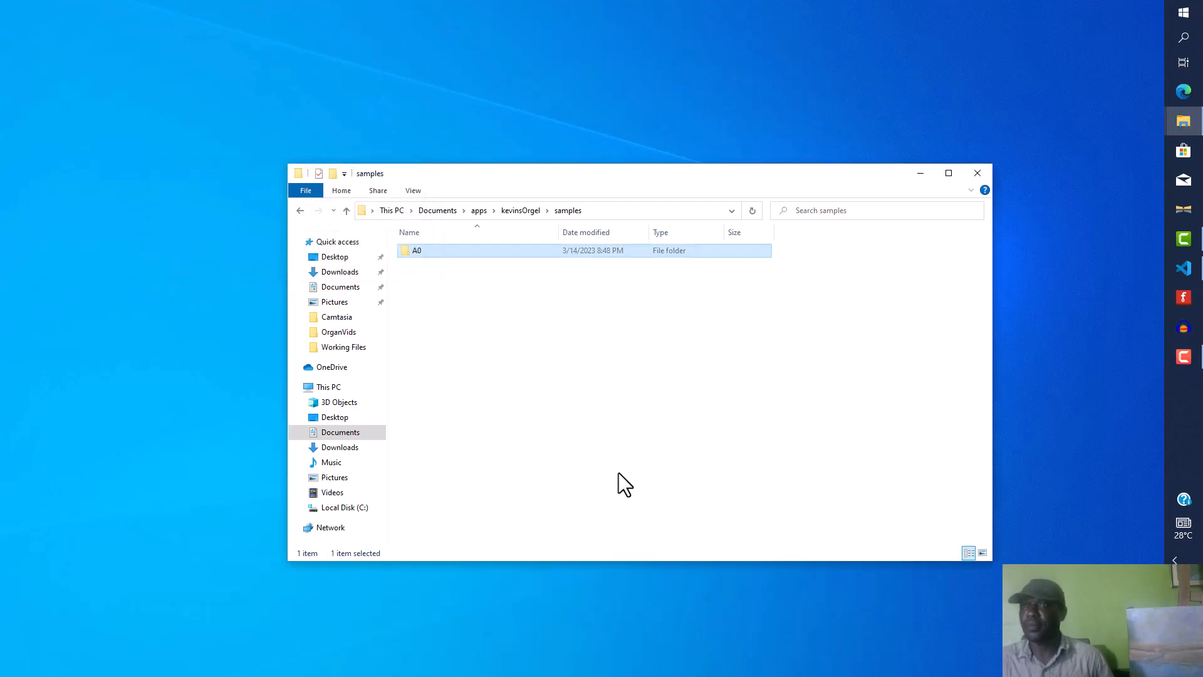
click(421, 255)
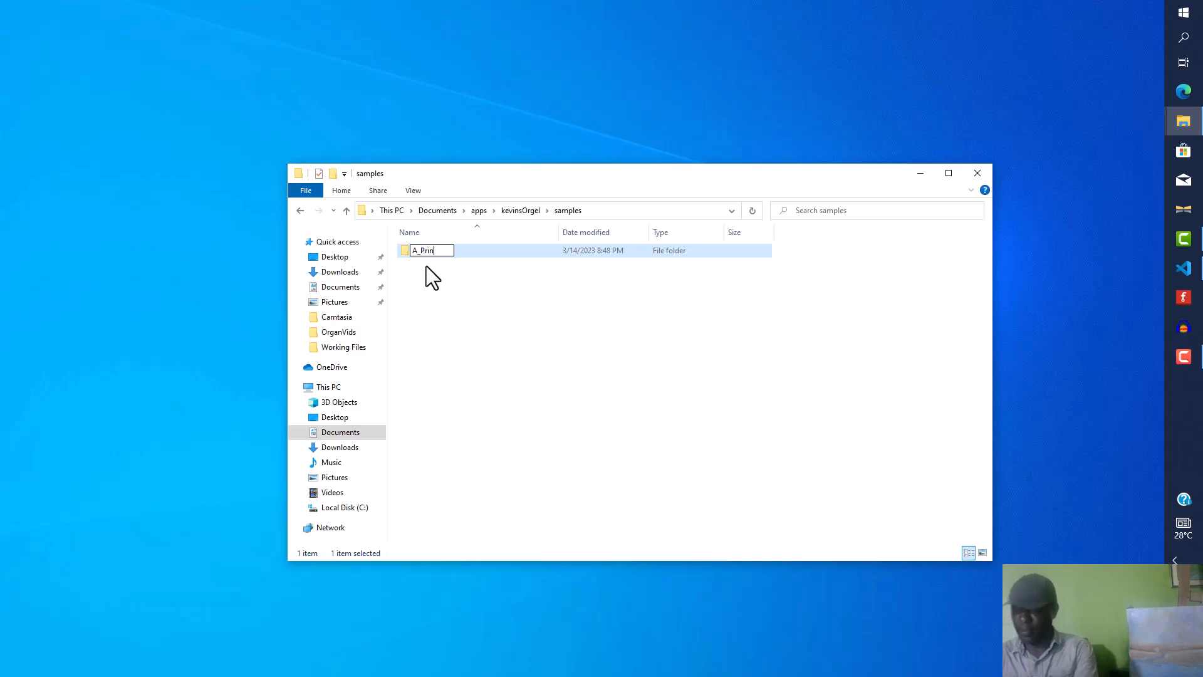
text(ipal8)
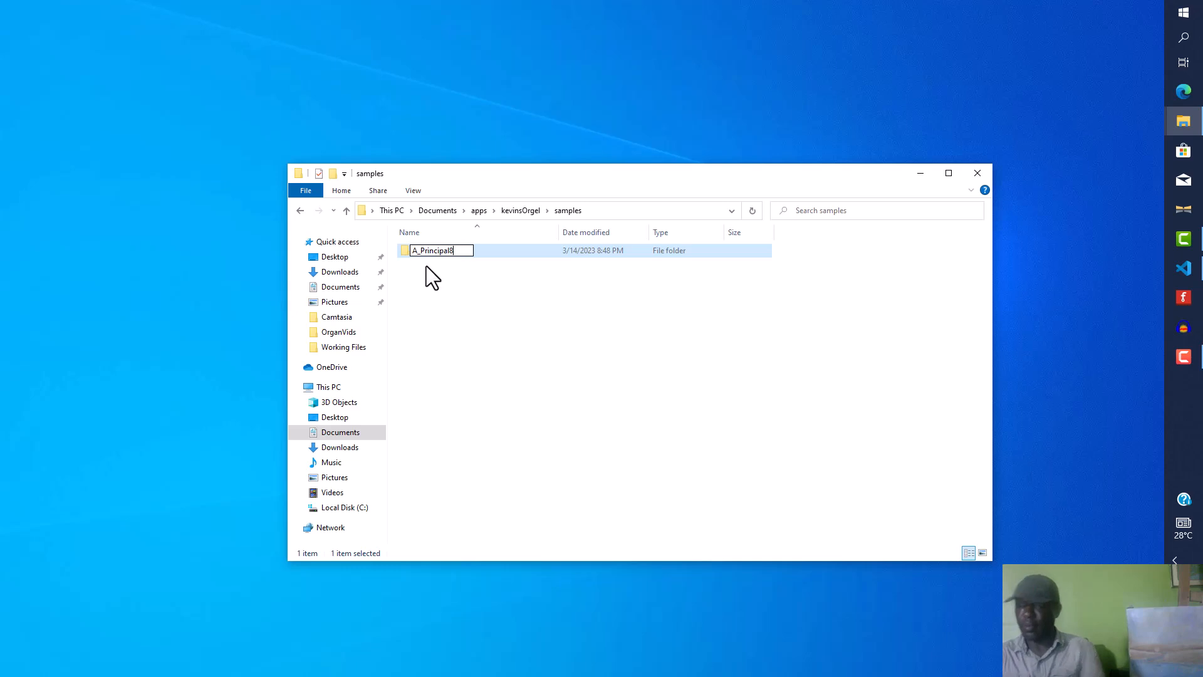
key(Return)
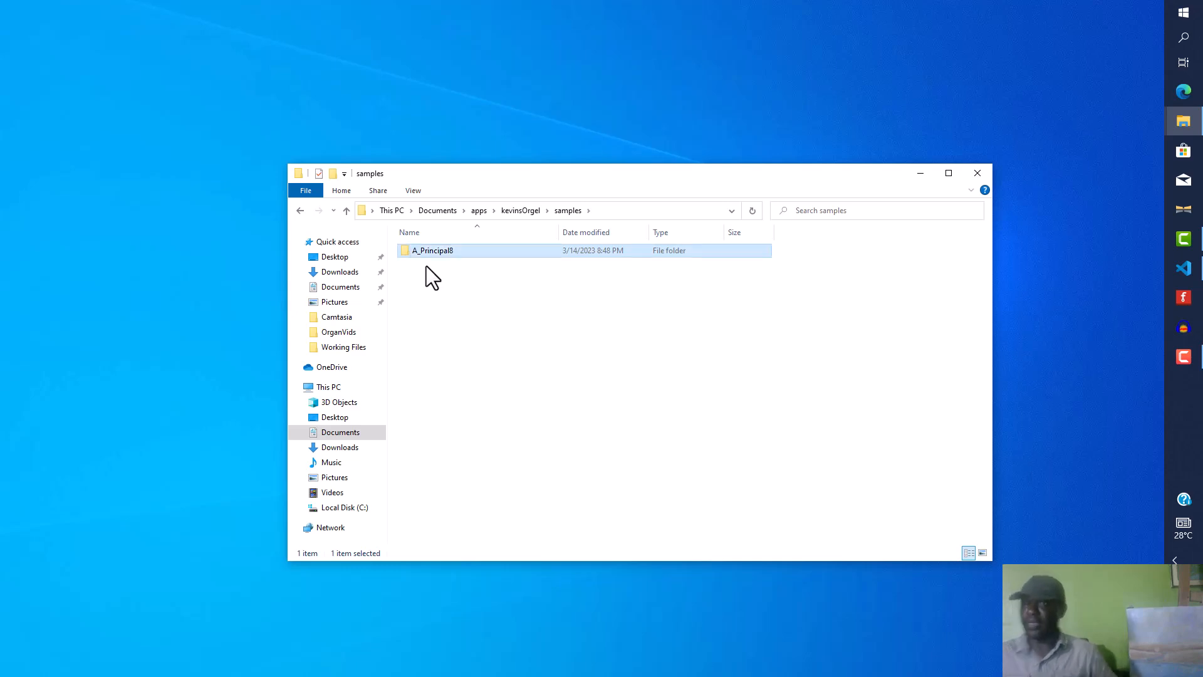
Step: Open the A_Principal8 folder and scroll through its note sample files
double_click(445, 250)
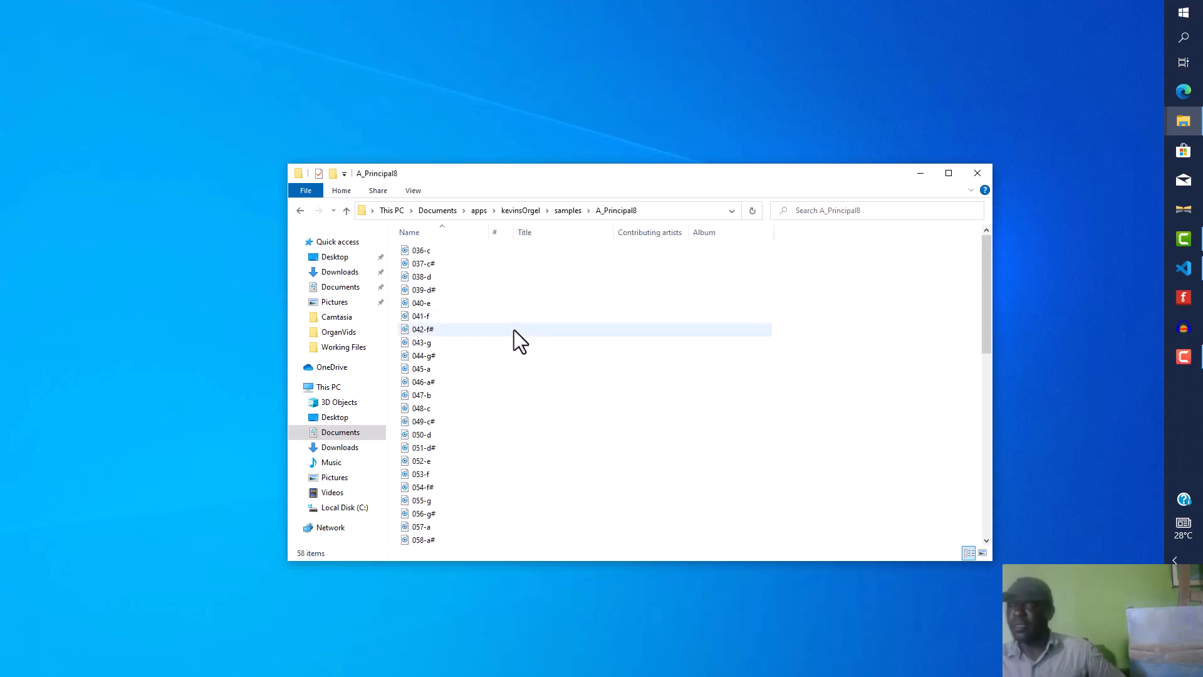
scroll(514, 331, down, 12)
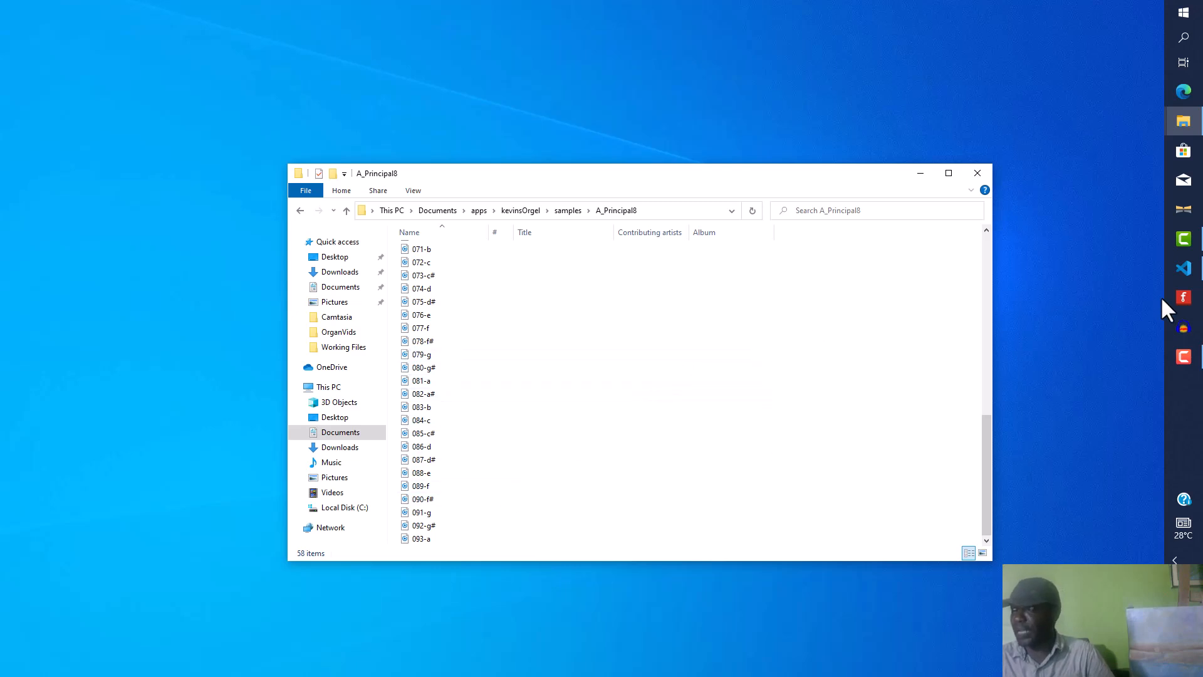
Step: Switch to Audacity, discard the crash-recovered project and close the welcome screen
click(1184, 328)
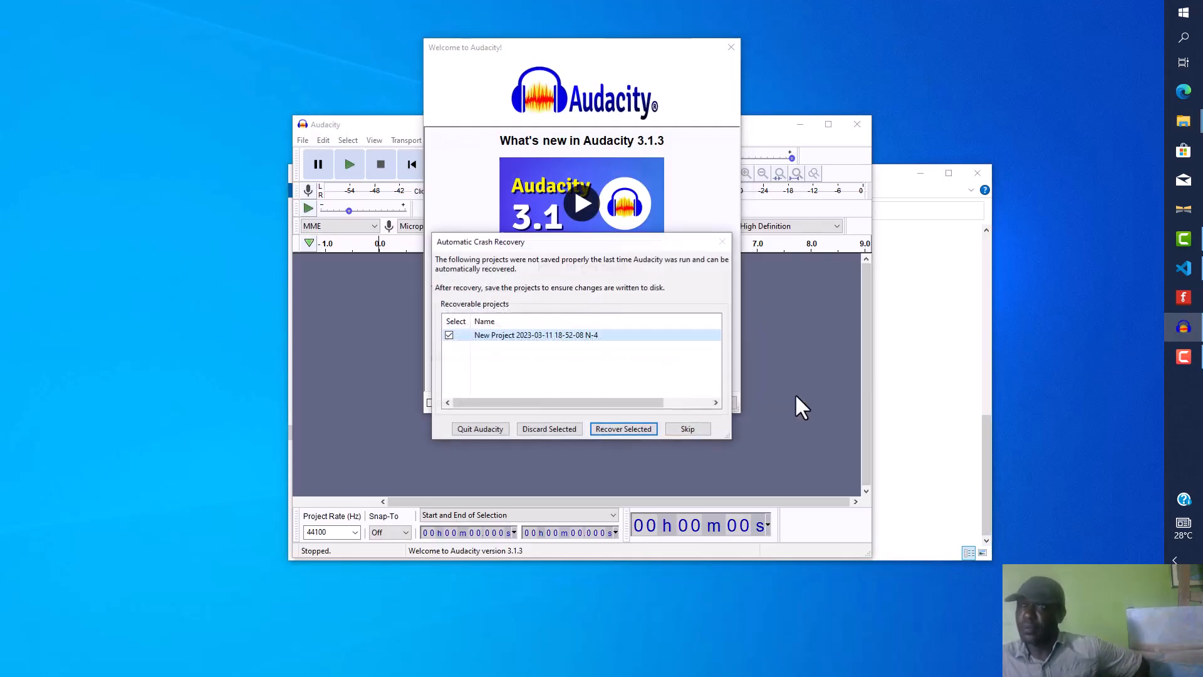
click(540, 428)
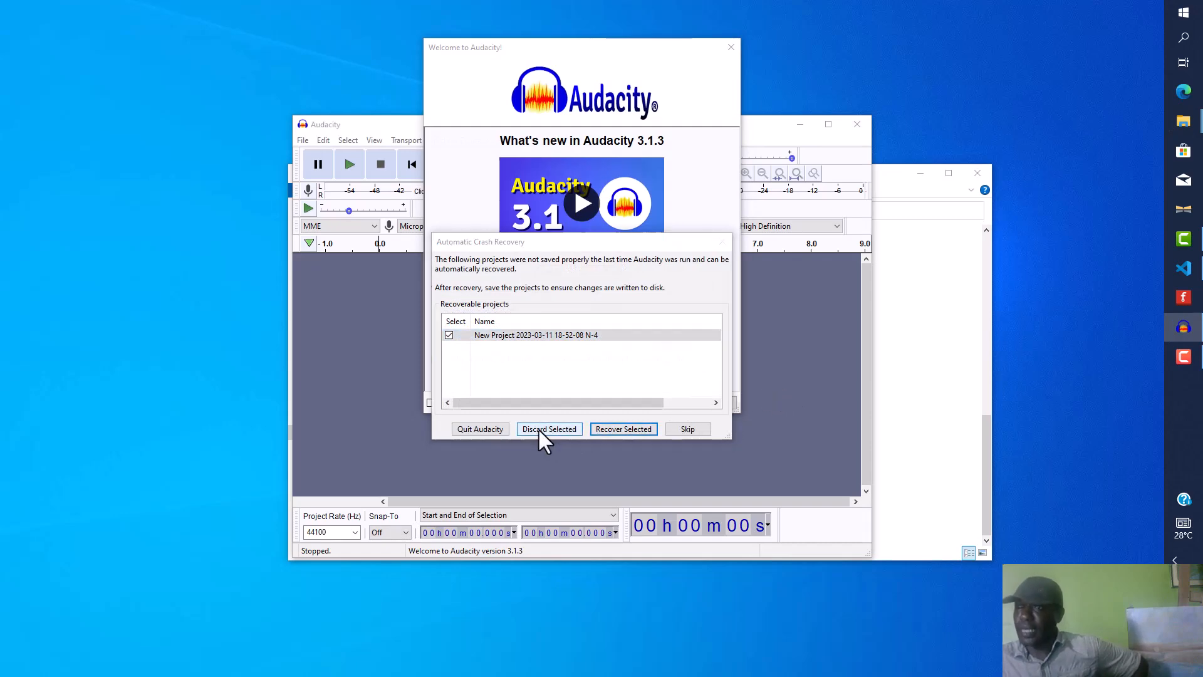
click(628, 349)
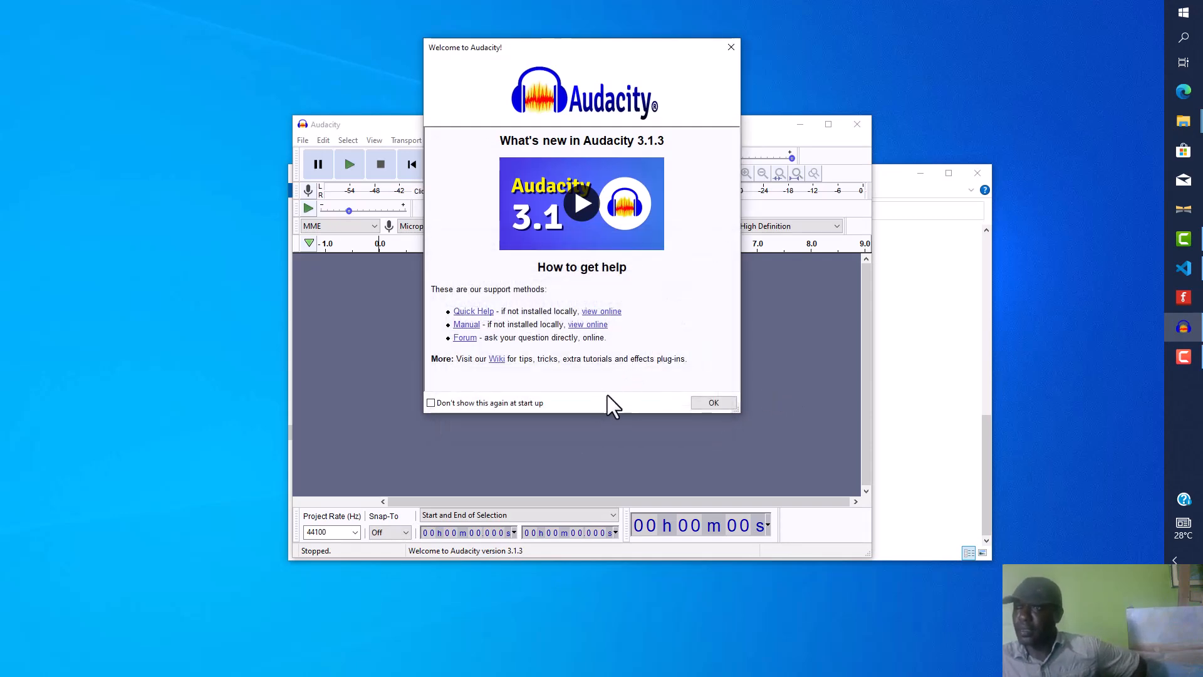
click(708, 395)
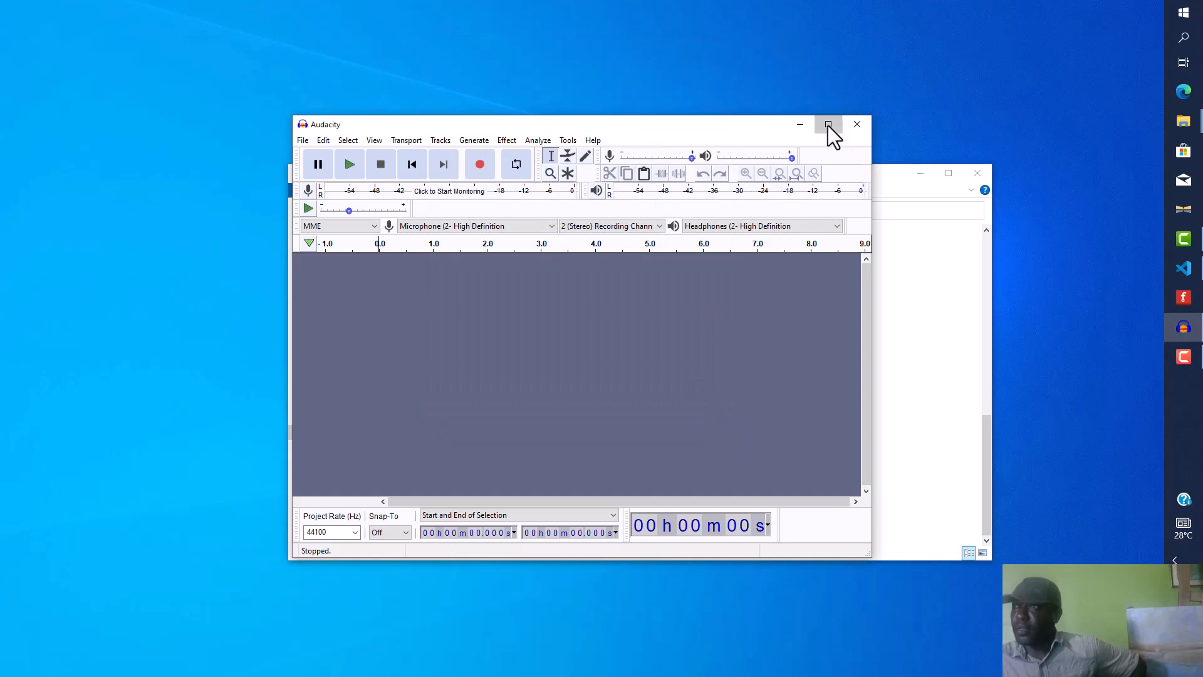
Step: Maximize Audacity, start an audio import and browse to the kevinsOrgel samples A_Principal8 folder in Documents apps
click(828, 126)
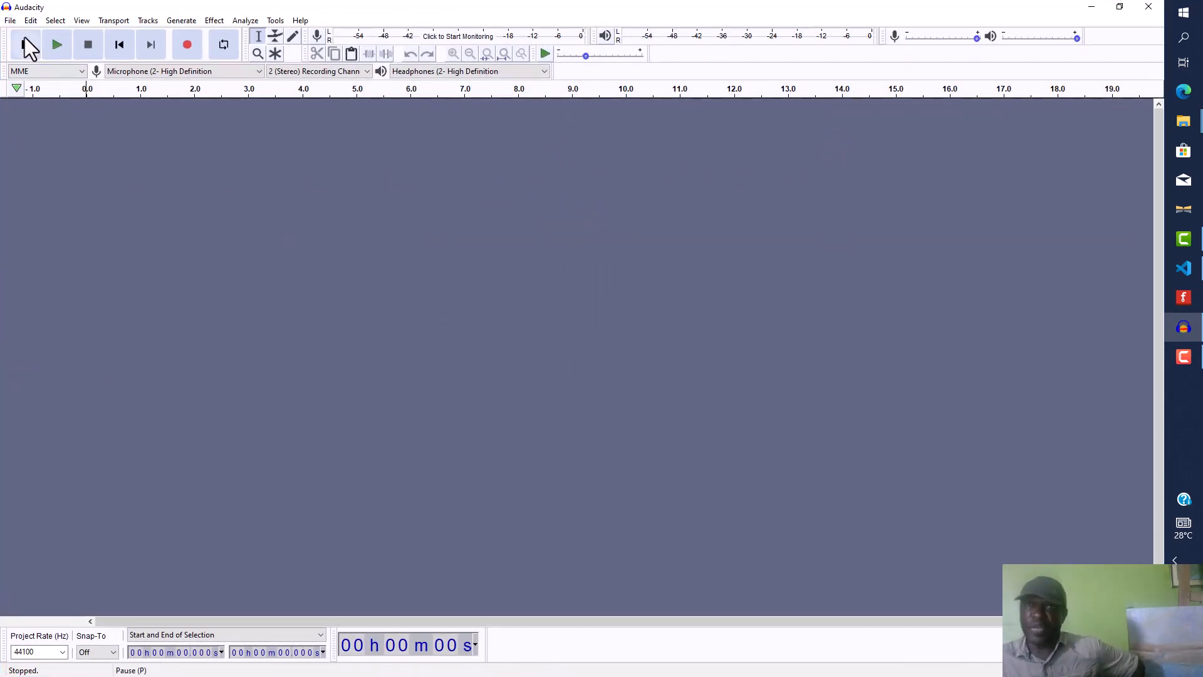
click(10, 21)
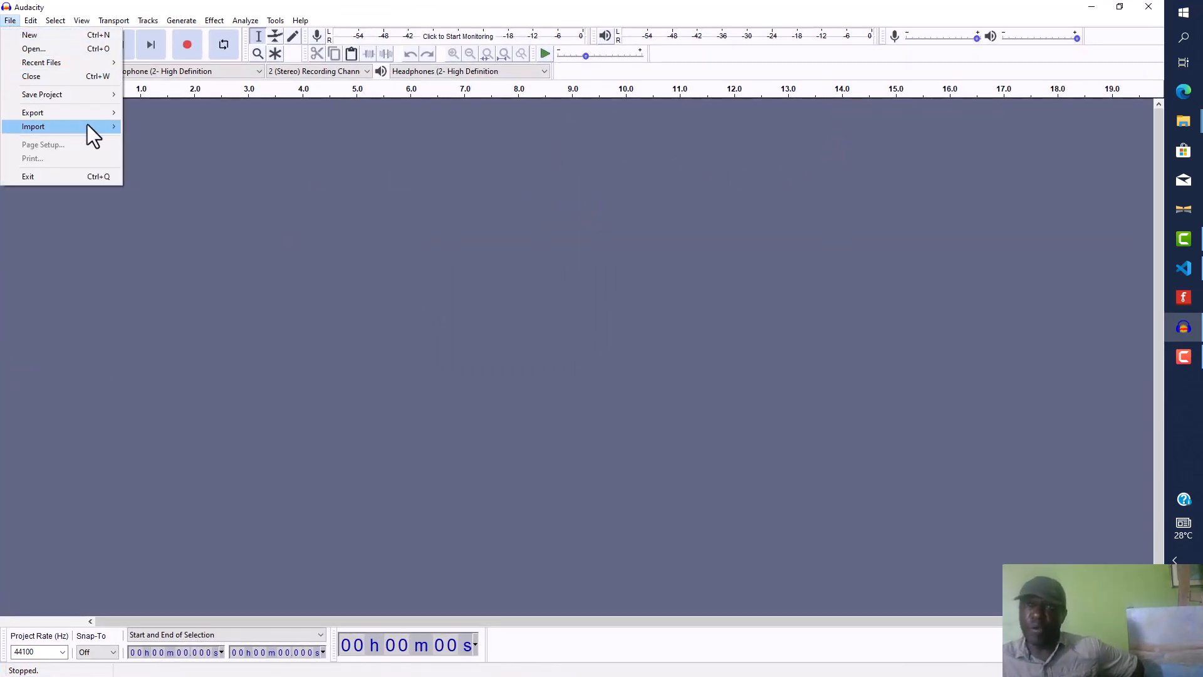
mouse_move(117, 125)
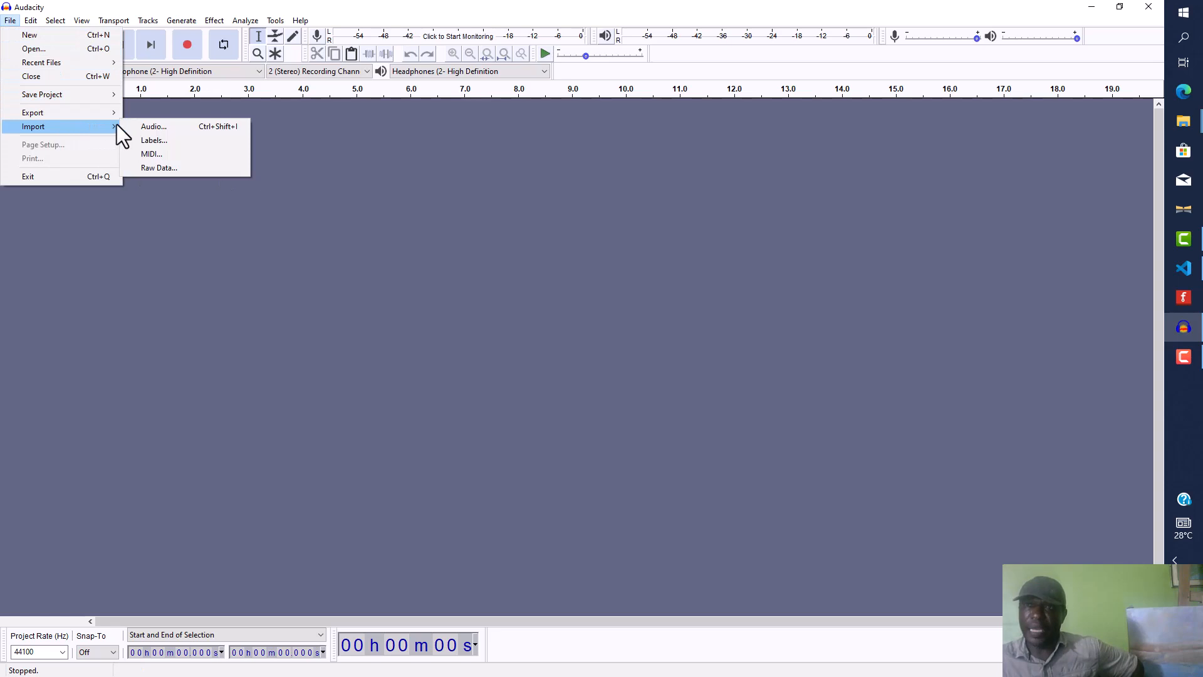
click(198, 127)
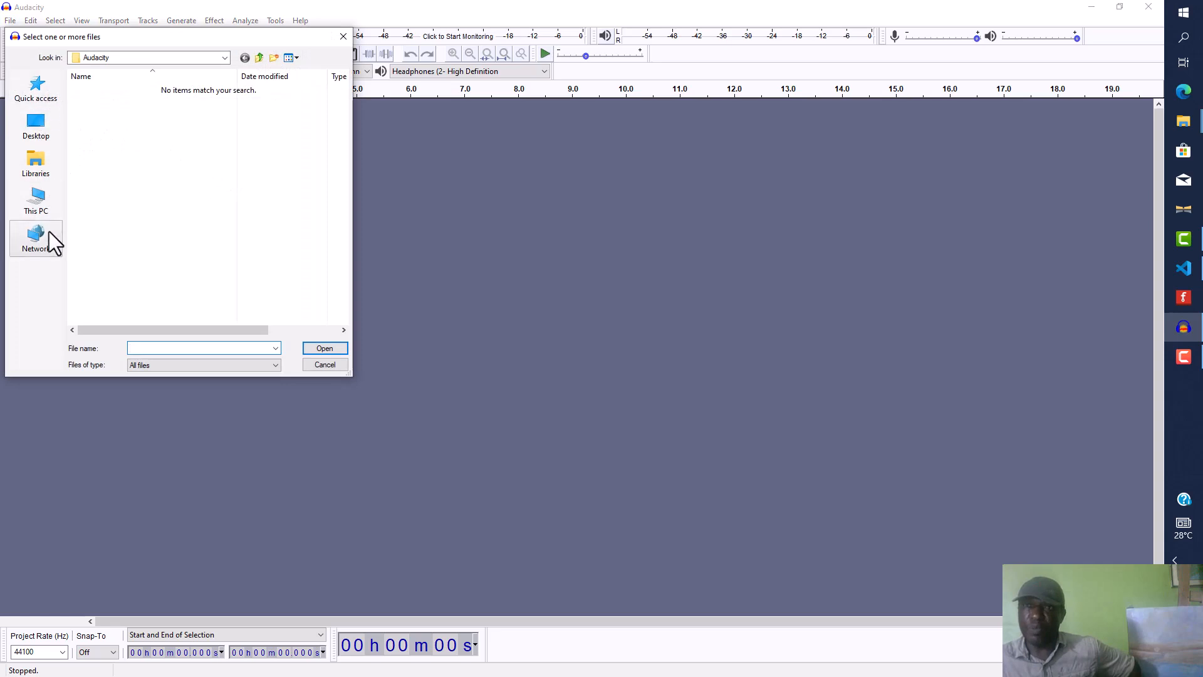
click(39, 201)
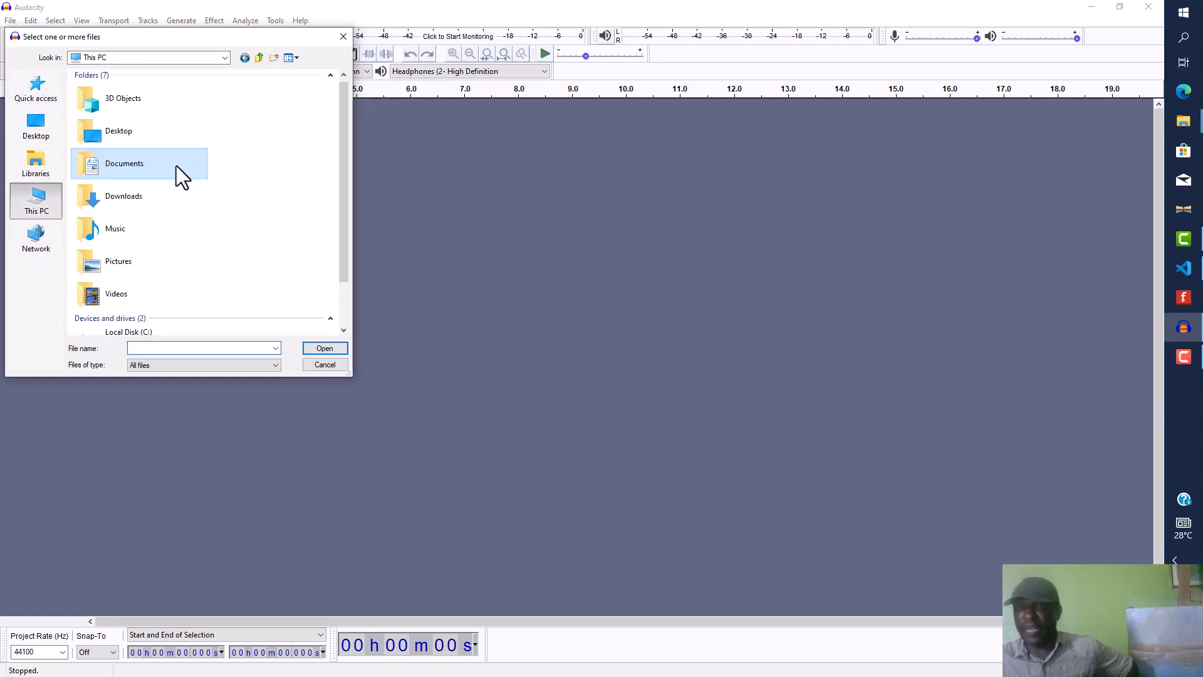
double_click(146, 163)
double_click(106, 92)
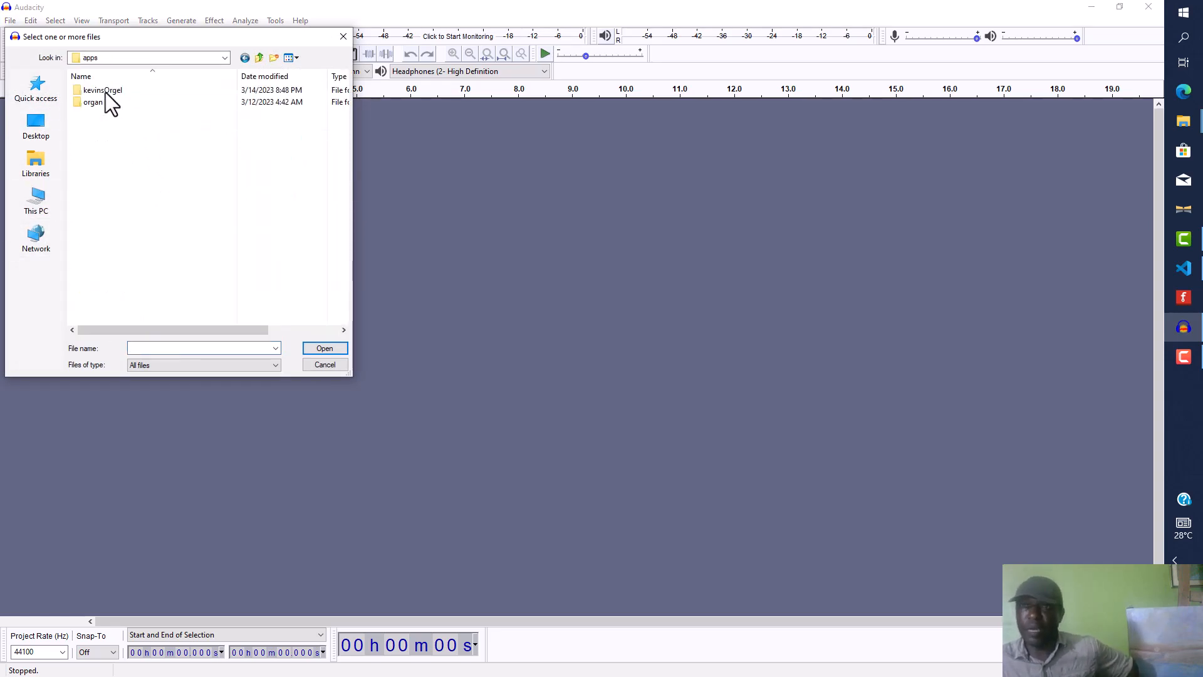
double_click(105, 93)
double_click(107, 93)
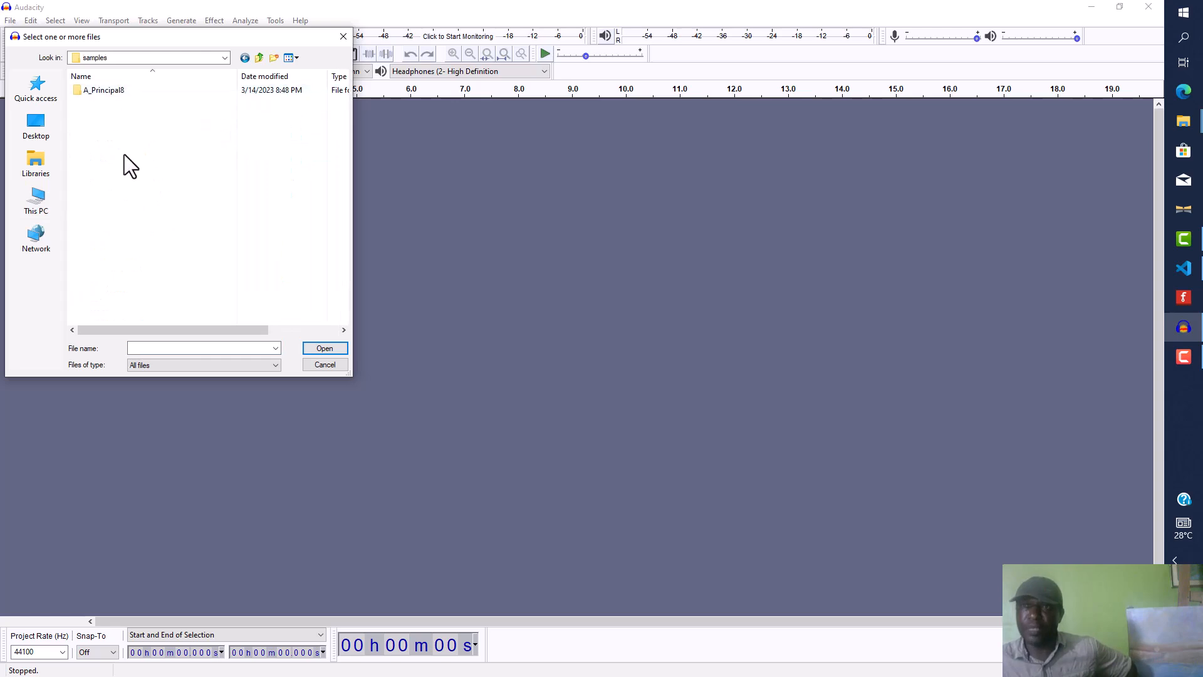
double_click(118, 92)
Step: Duplicate the 093-a sample file within the folder and import the copy into Audacity
scroll(166, 188, down, 10)
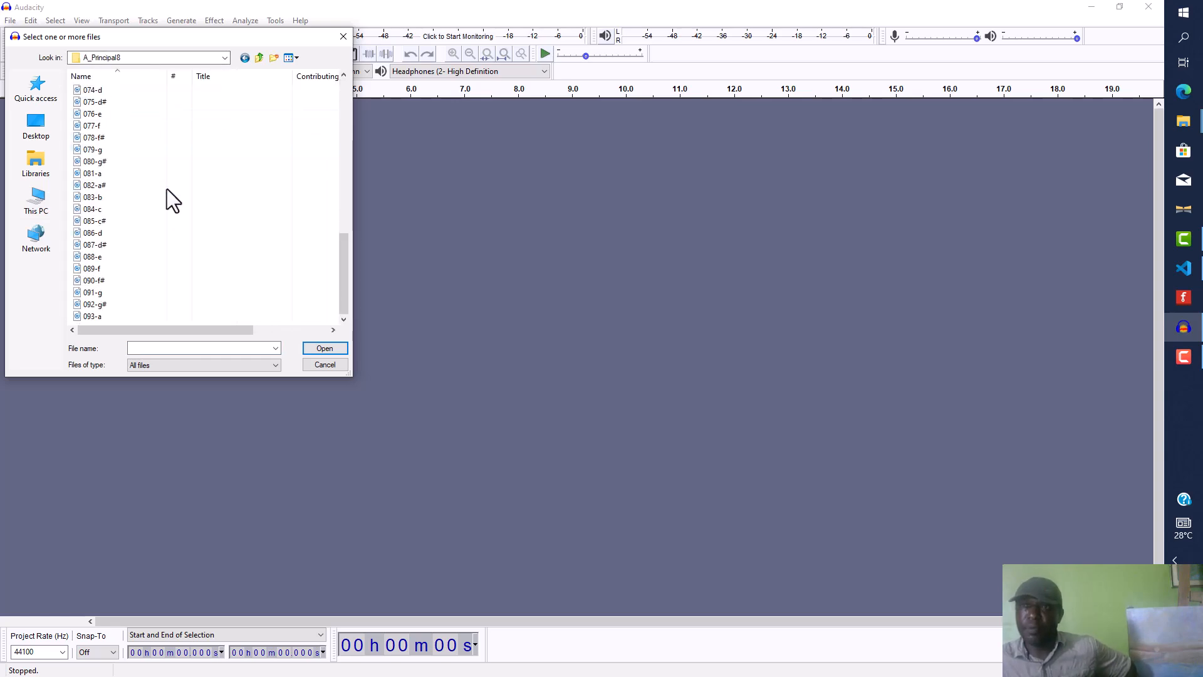
click(95, 318)
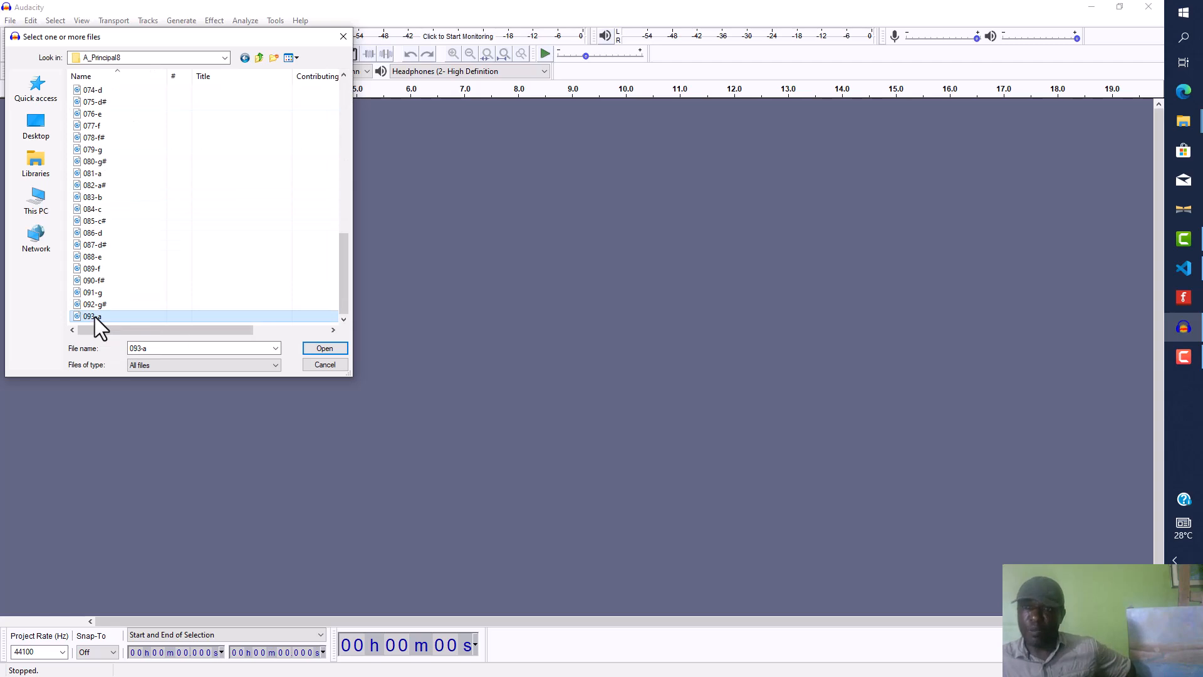
right_click(95, 317)
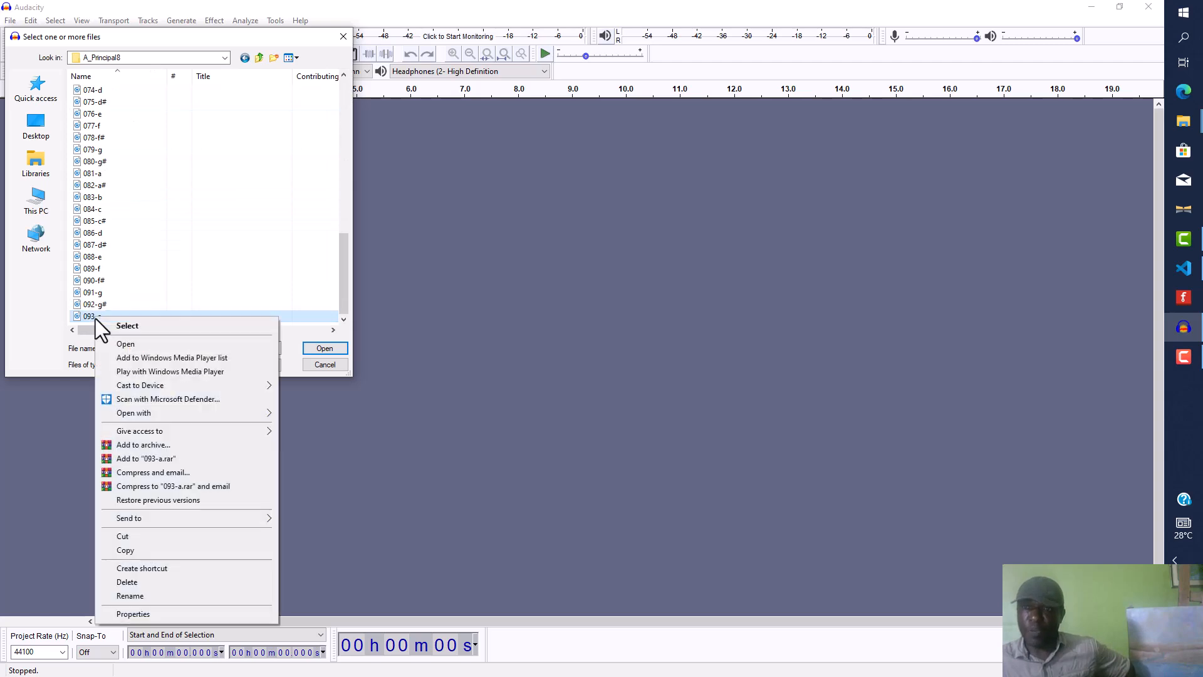
click(151, 547)
key(ctrl+v)
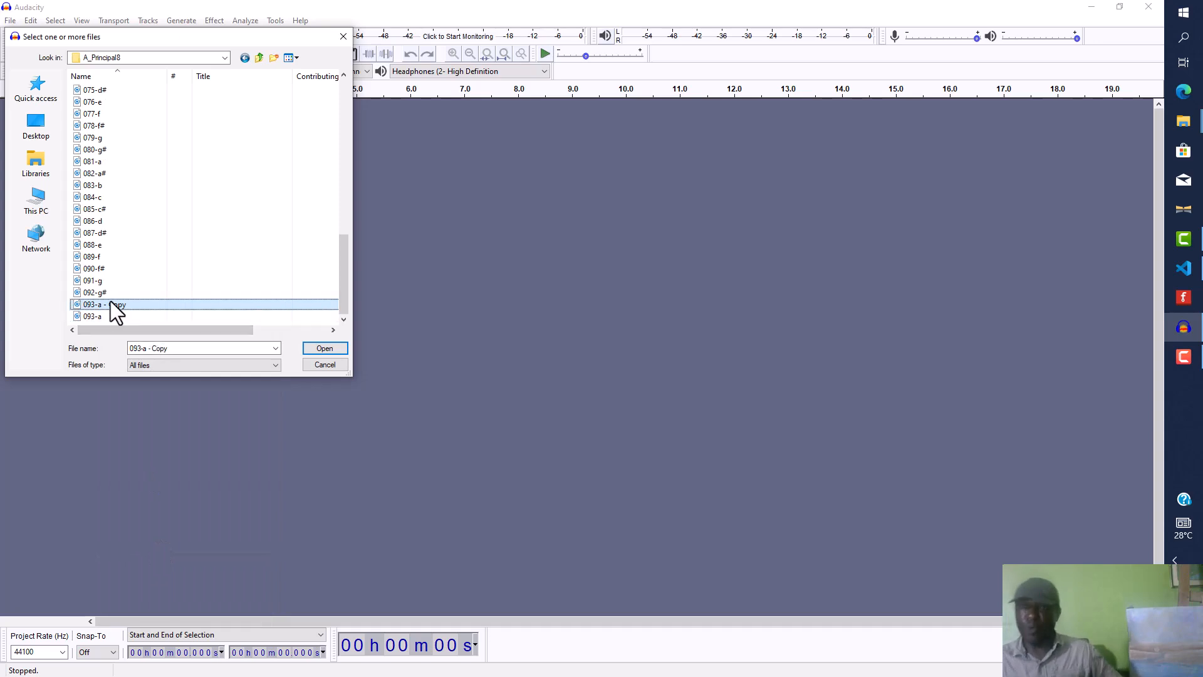
double_click(108, 304)
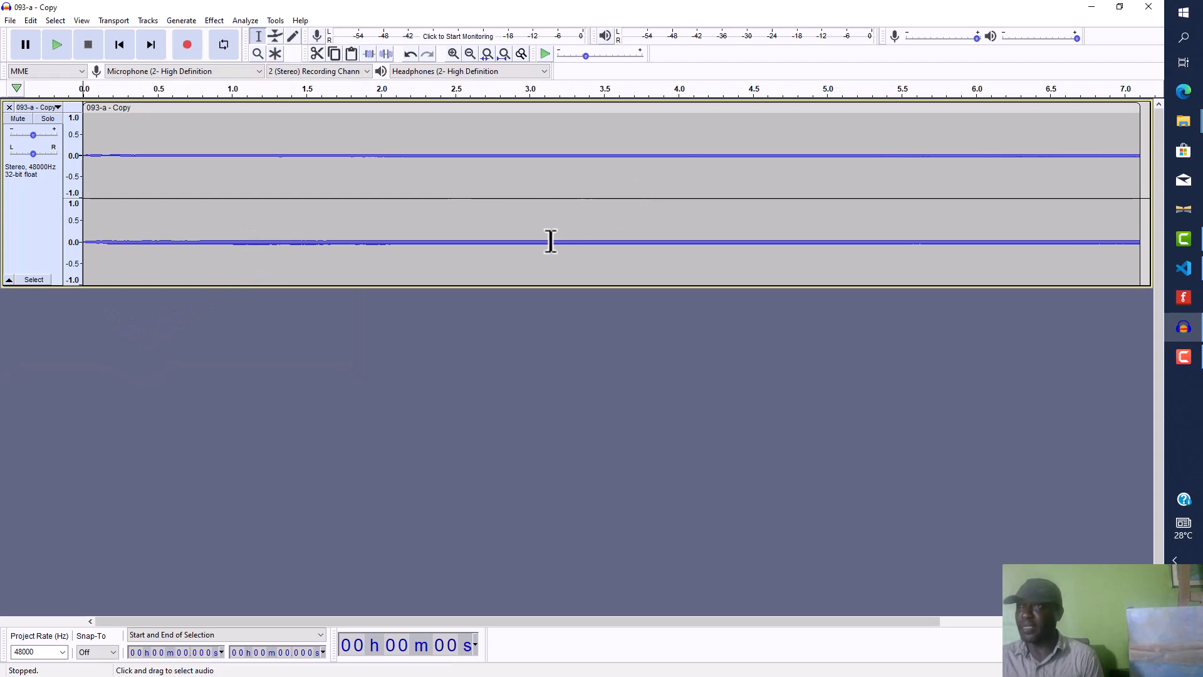
Step: Select the whole track and apply Change Pitch, previewing it, to raise it one semitone from A 6 to A#/Bb 6
click(500, 178)
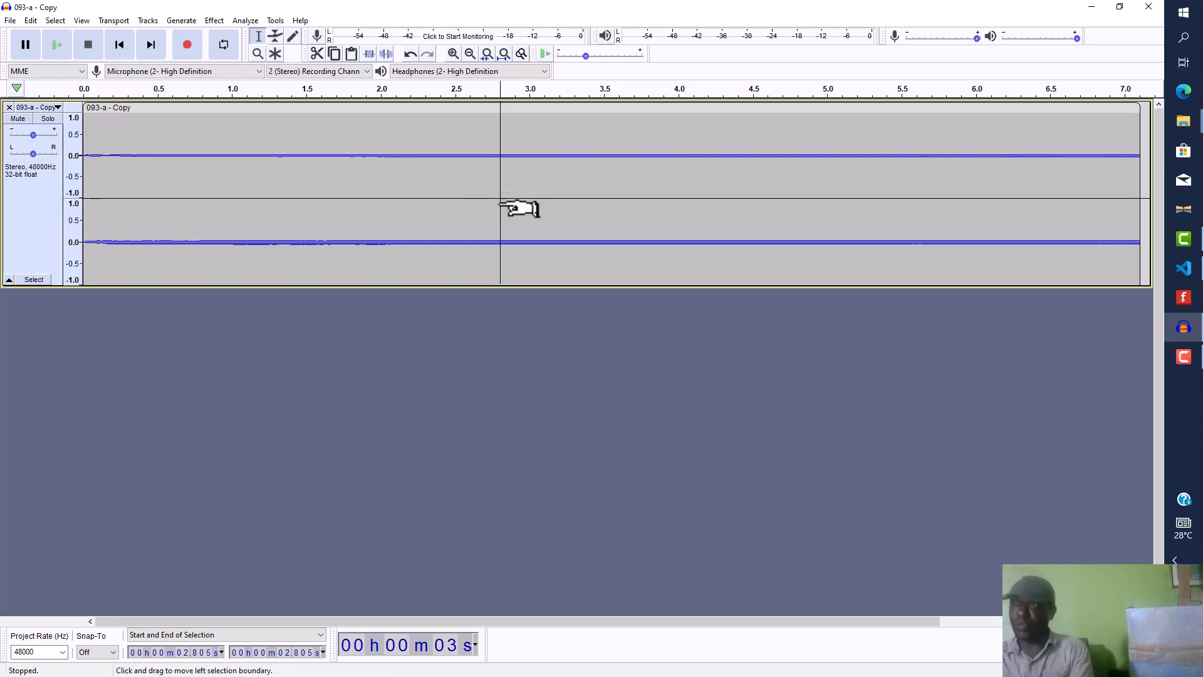
key(ctrl+a)
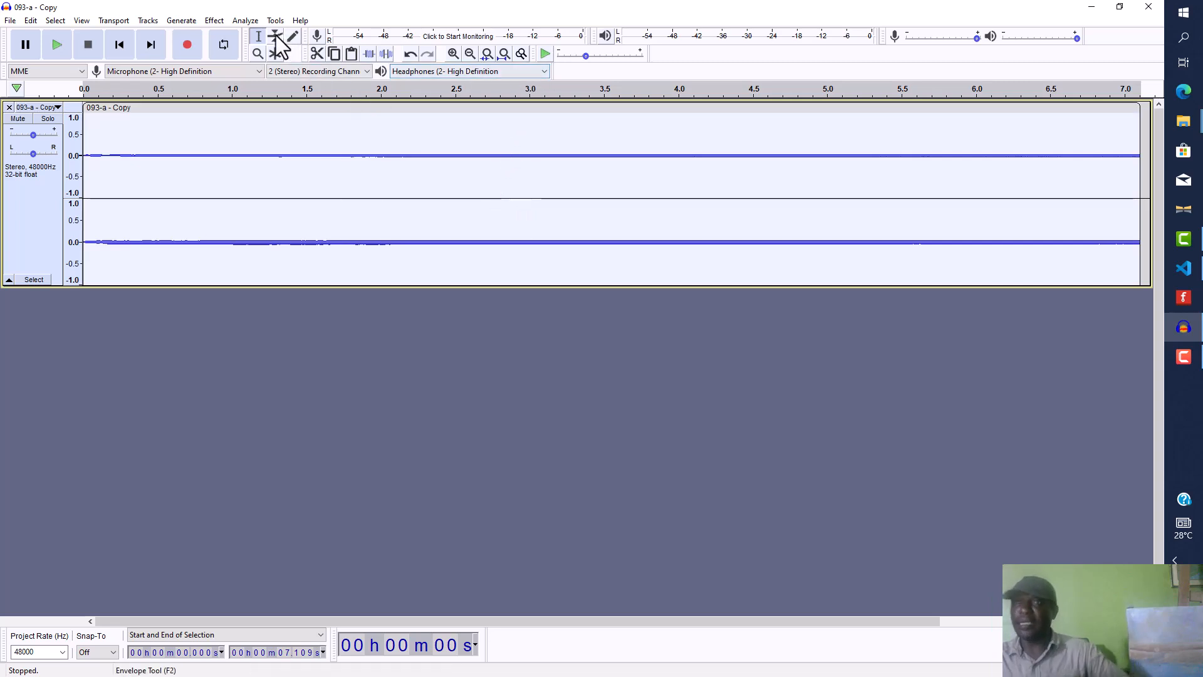
click(216, 22)
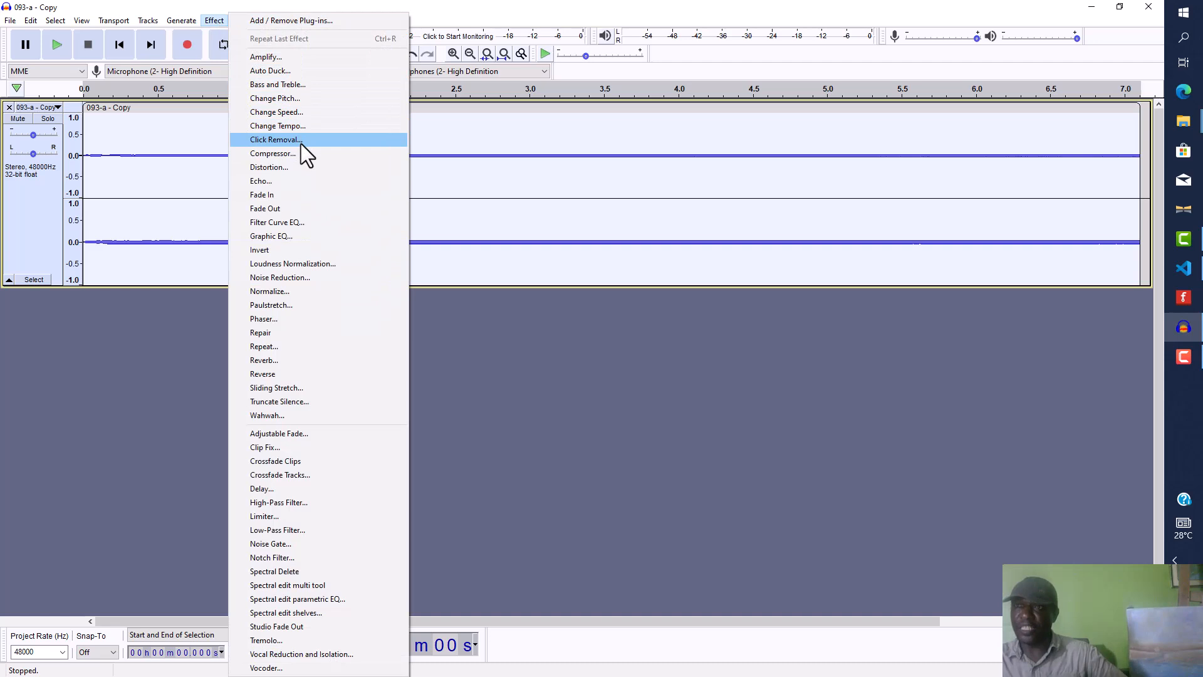
click(295, 100)
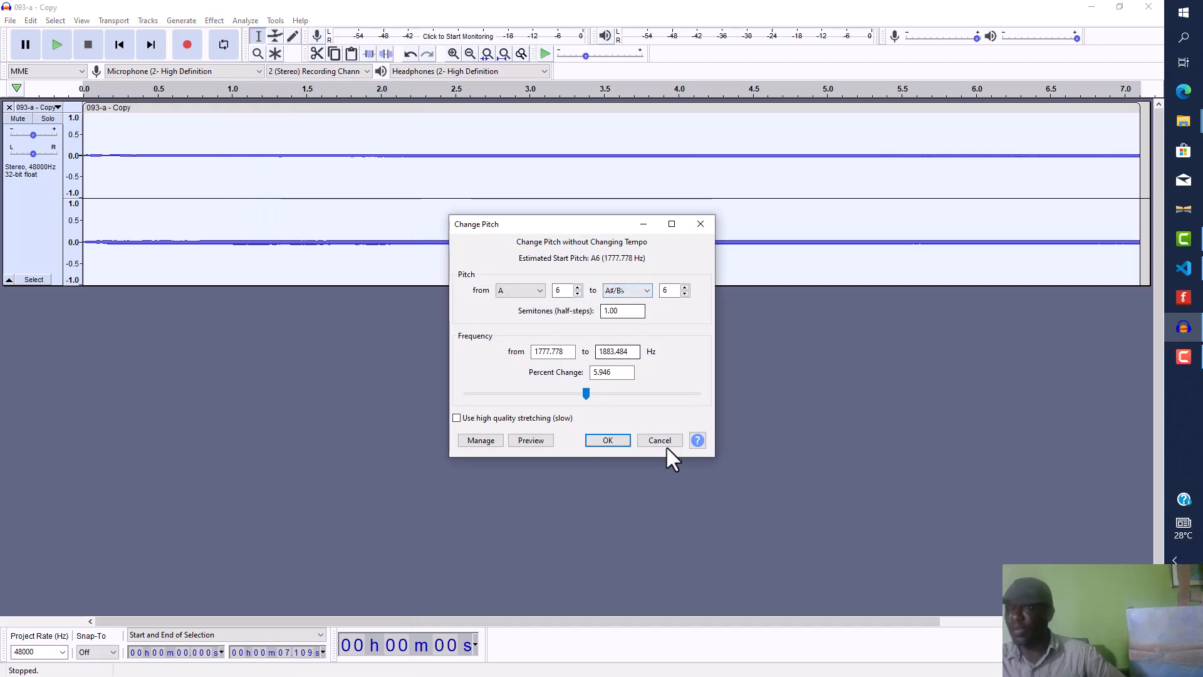
click(530, 440)
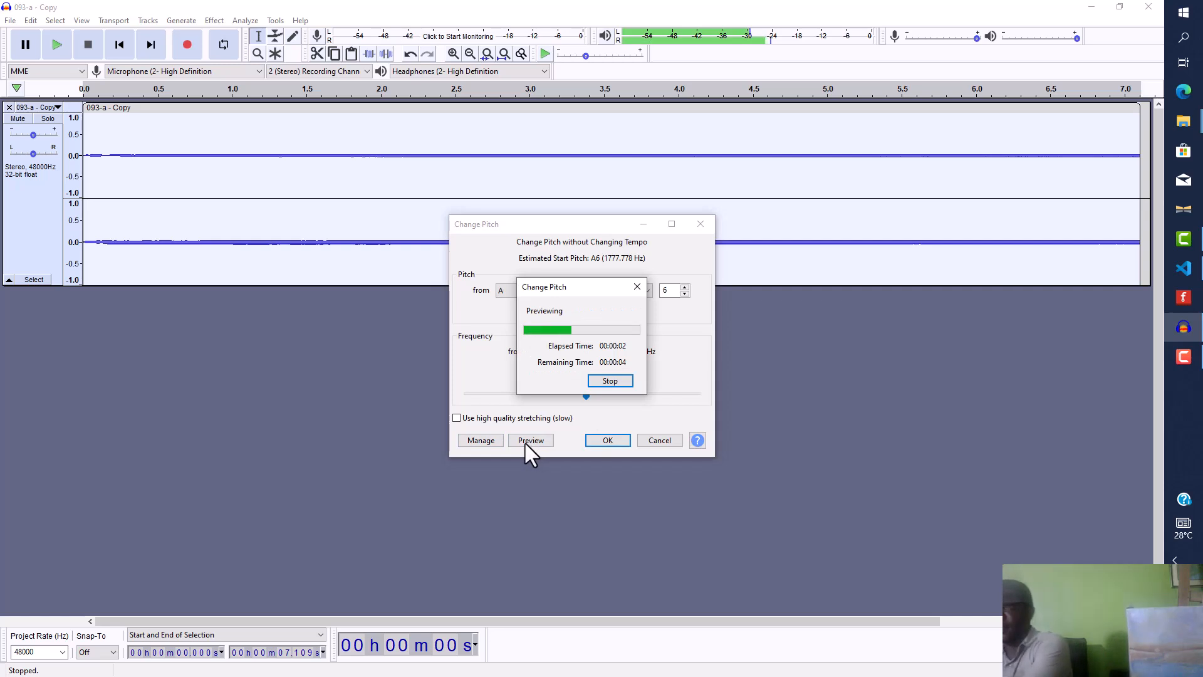
click(611, 380)
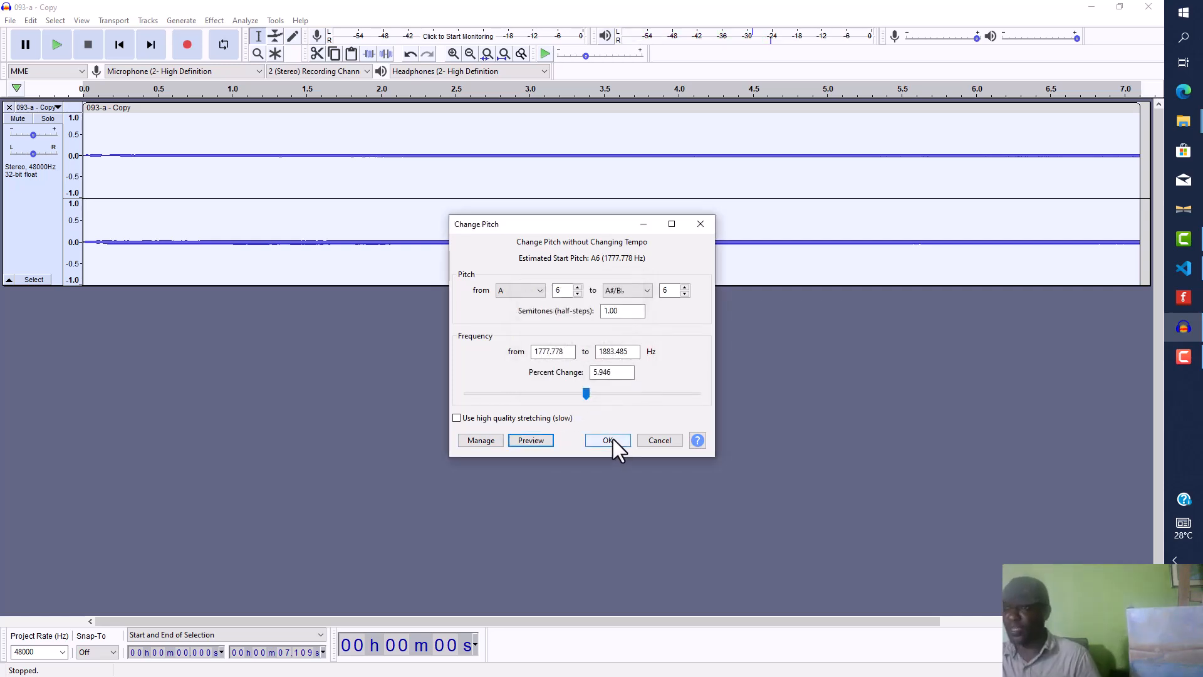
click(608, 440)
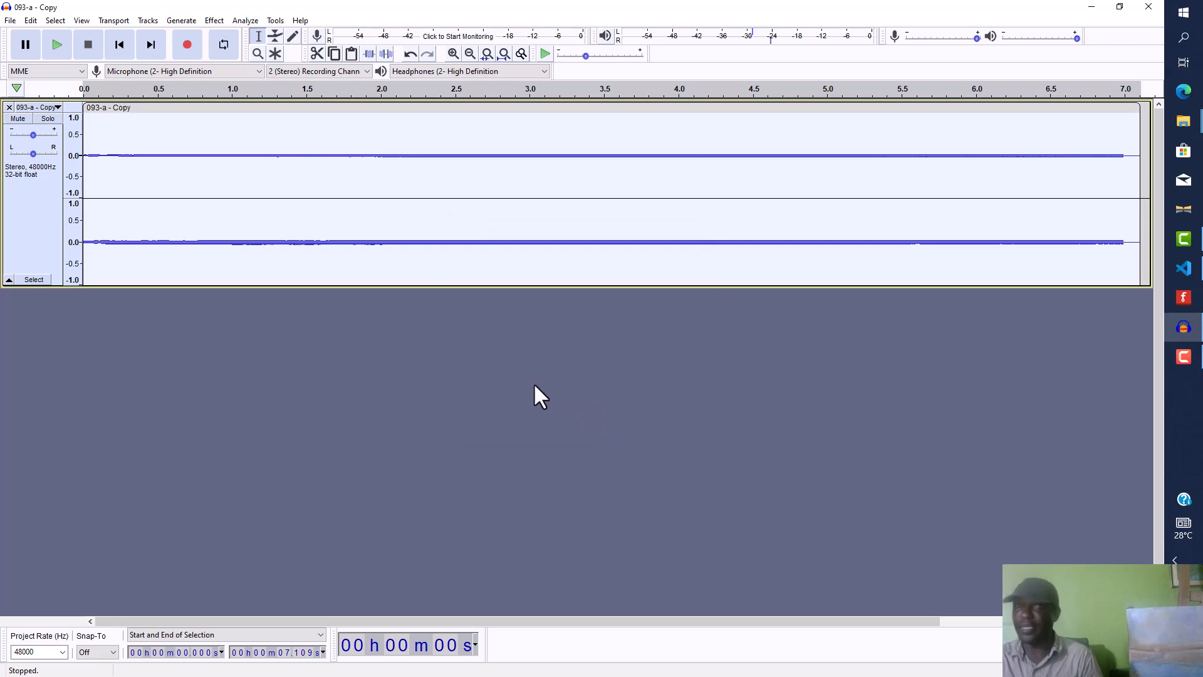
Step: Start exporting the audio as WAV and name the file 94.wav
click(7, 20)
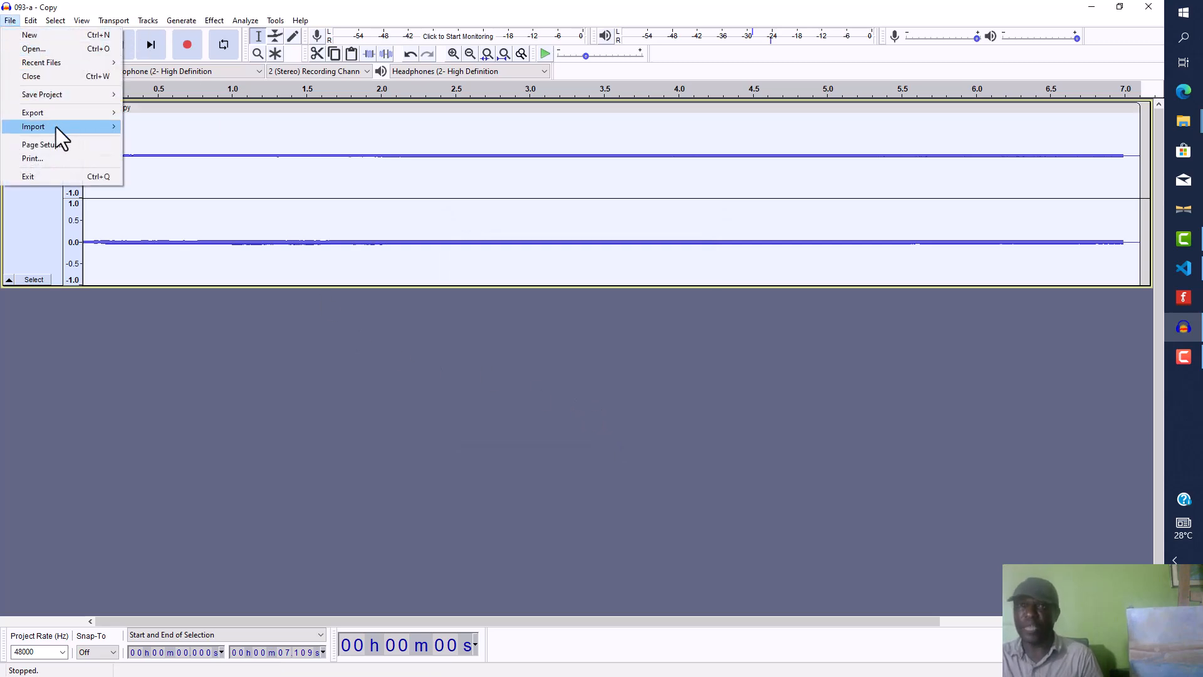
mouse_move(105, 113)
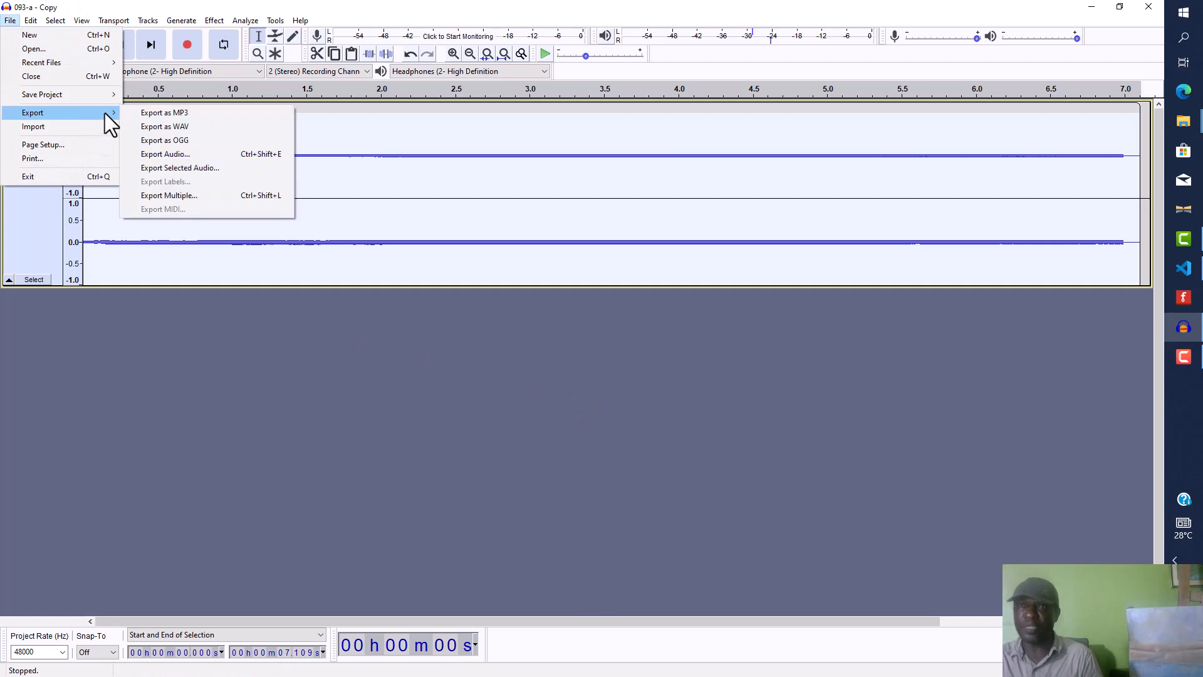
click(194, 127)
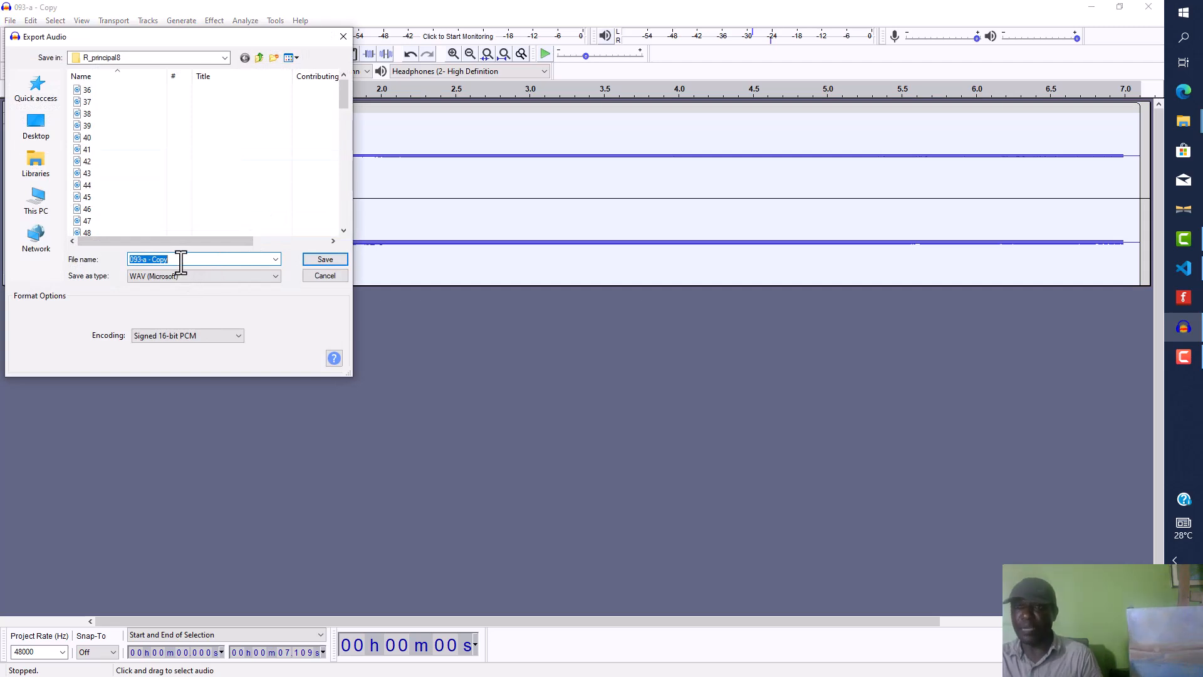
text(94)
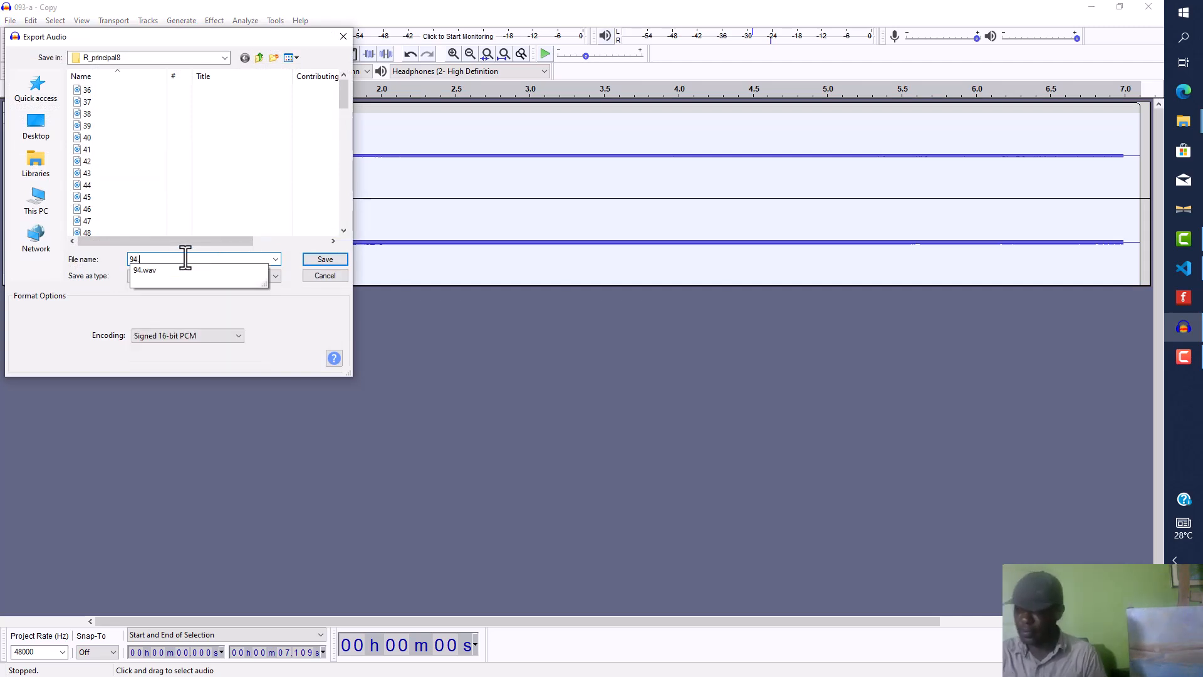
text(.wa)
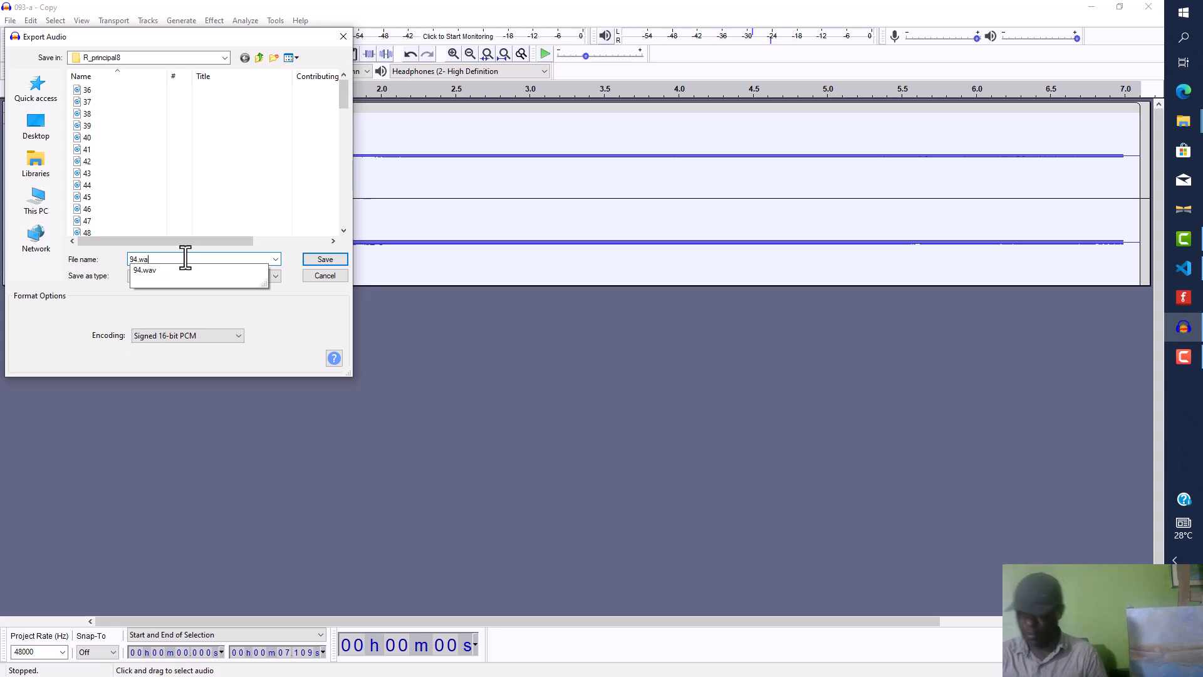
text(v)
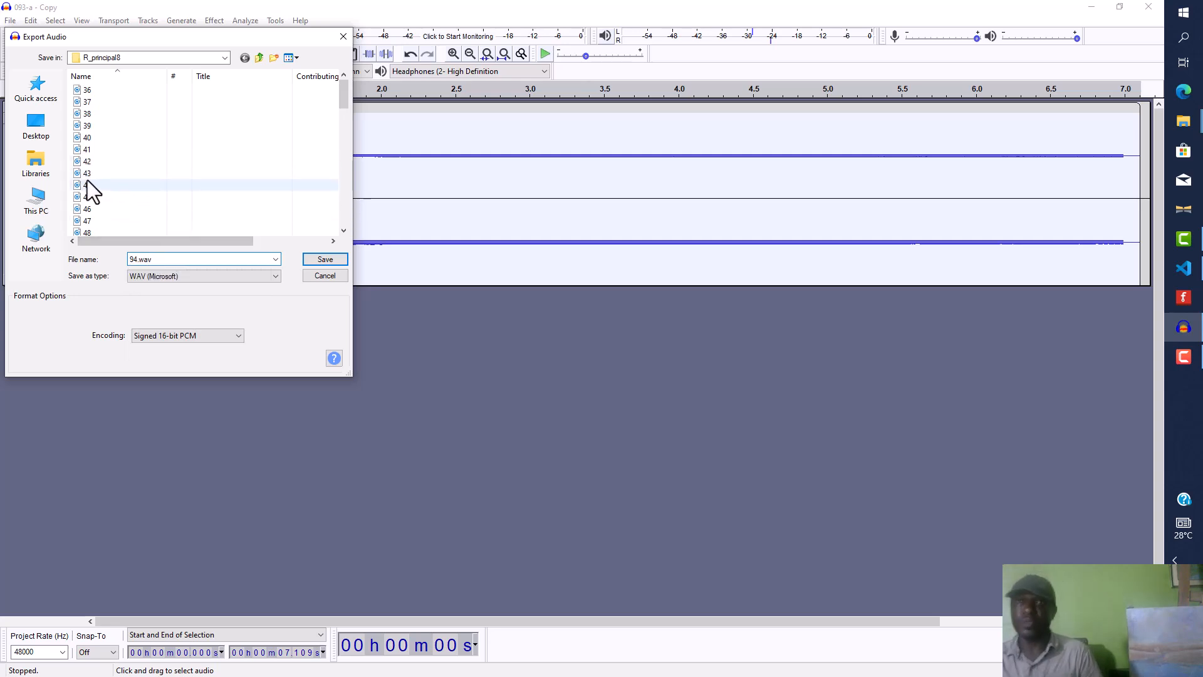
Step: Browse to Documents apps kevinsOrgel samples A_Principal8, save the export there and accept the metadata tags
click(51, 161)
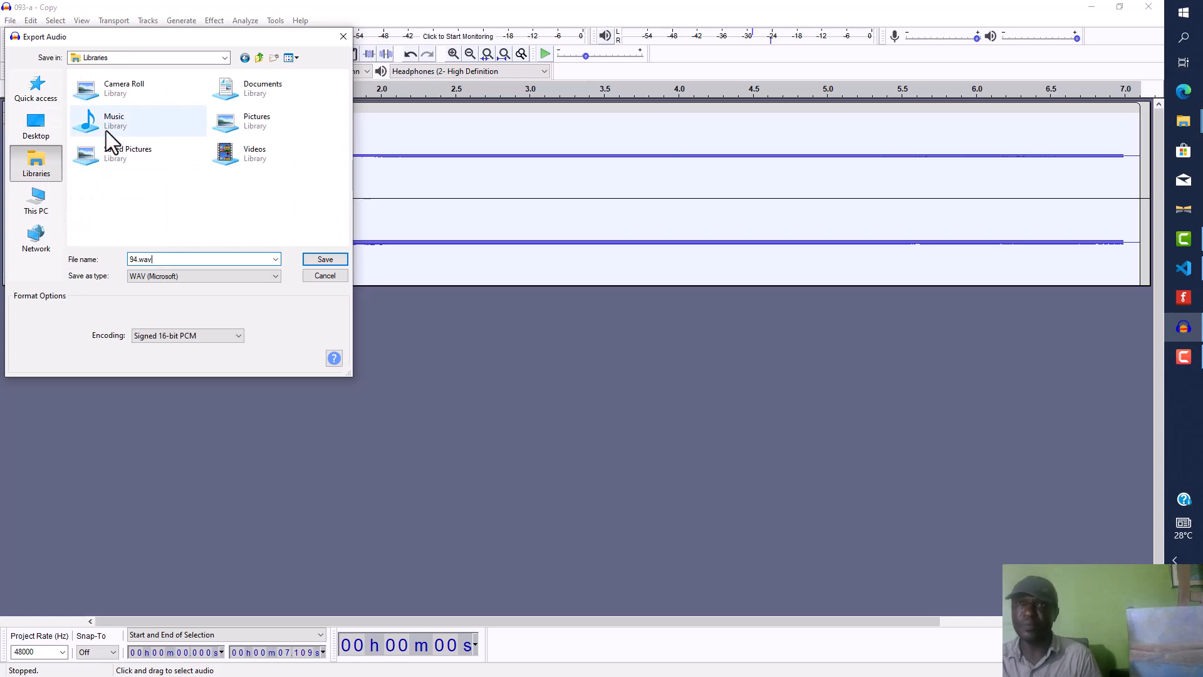
double_click(251, 87)
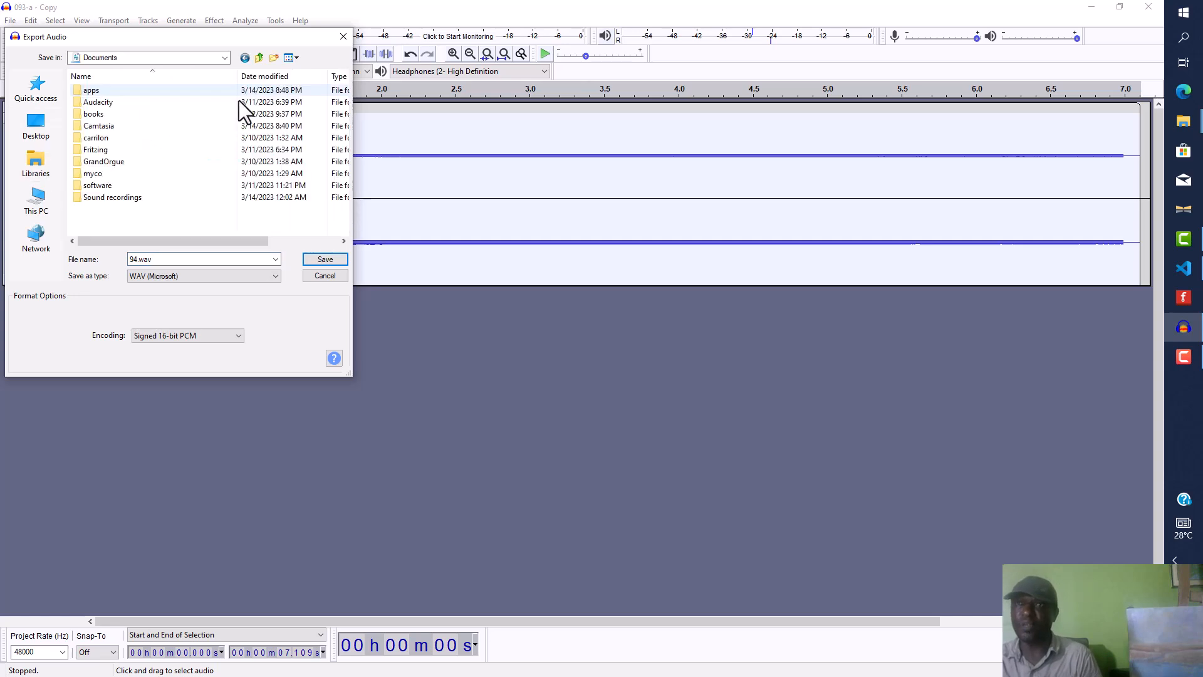
double_click(92, 93)
double_click(94, 90)
double_click(105, 90)
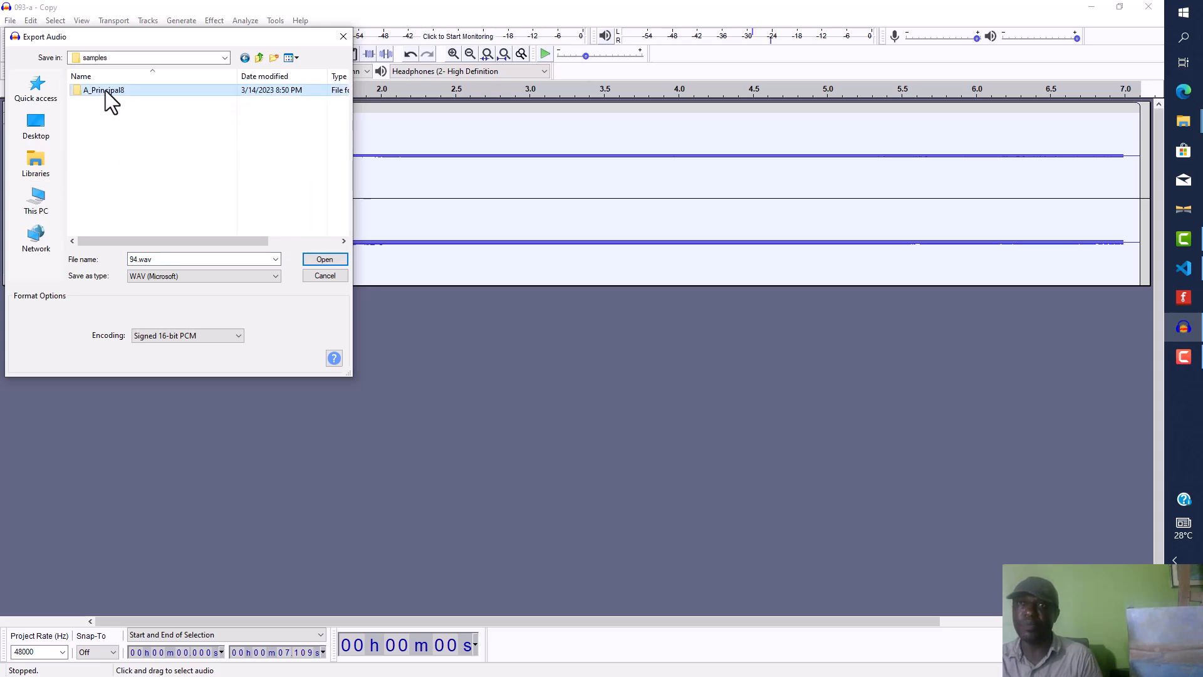
scroll(142, 160, down, 6)
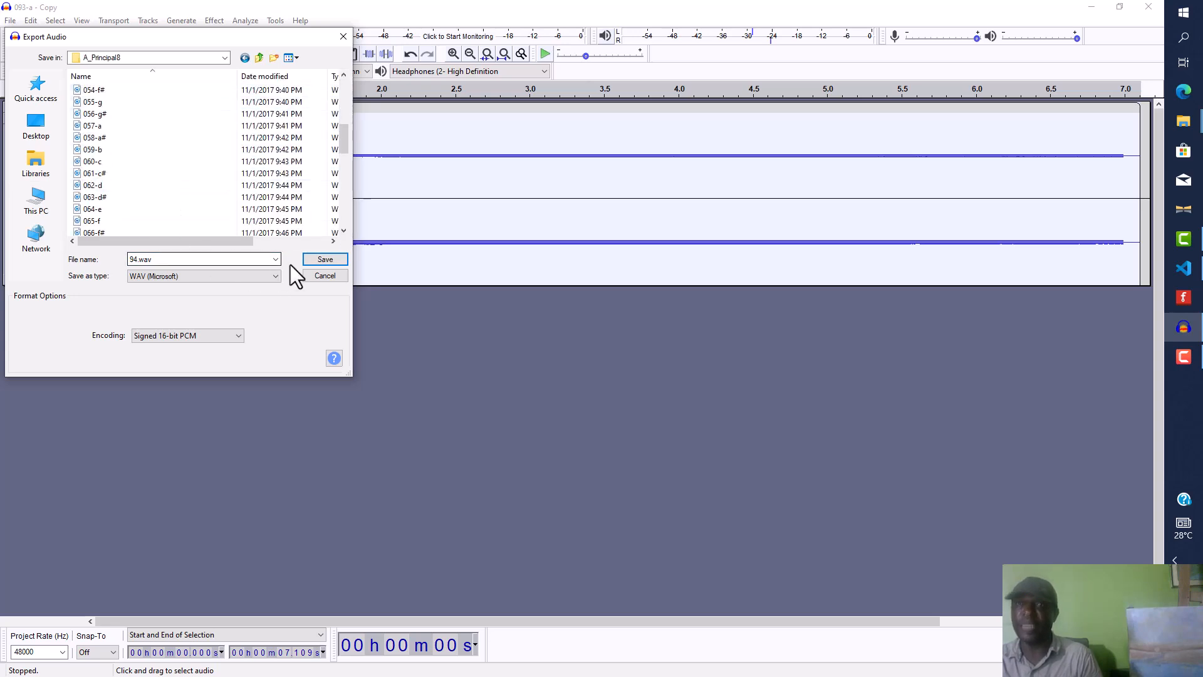
click(335, 258)
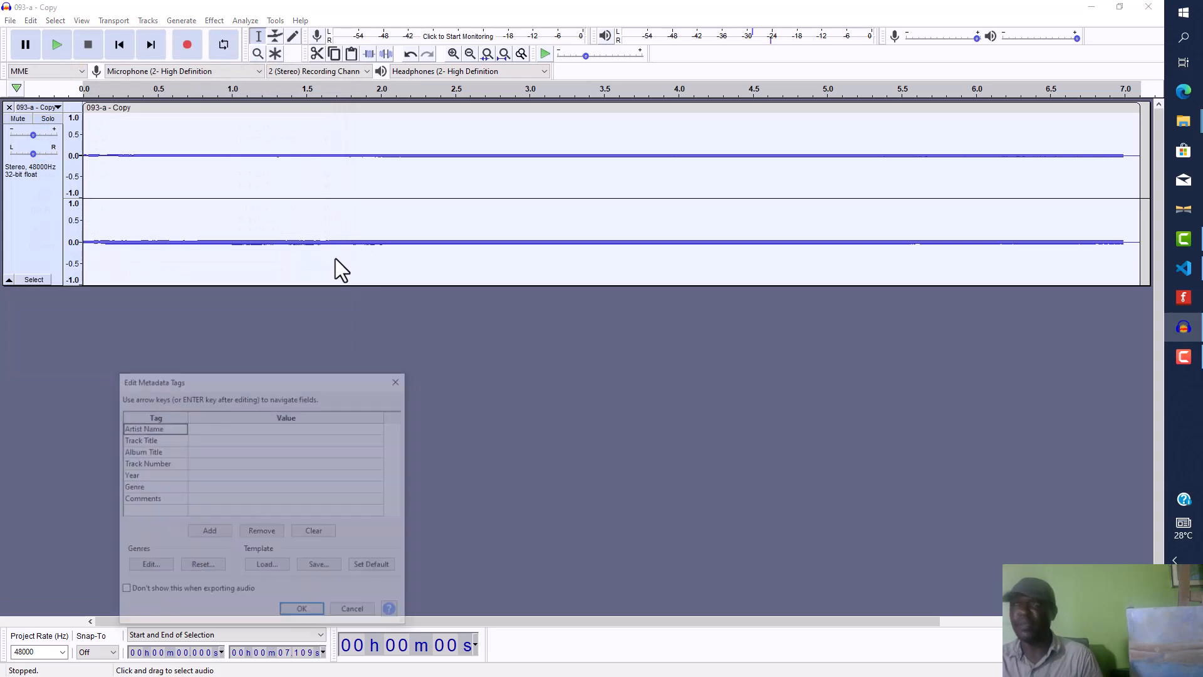
click(310, 609)
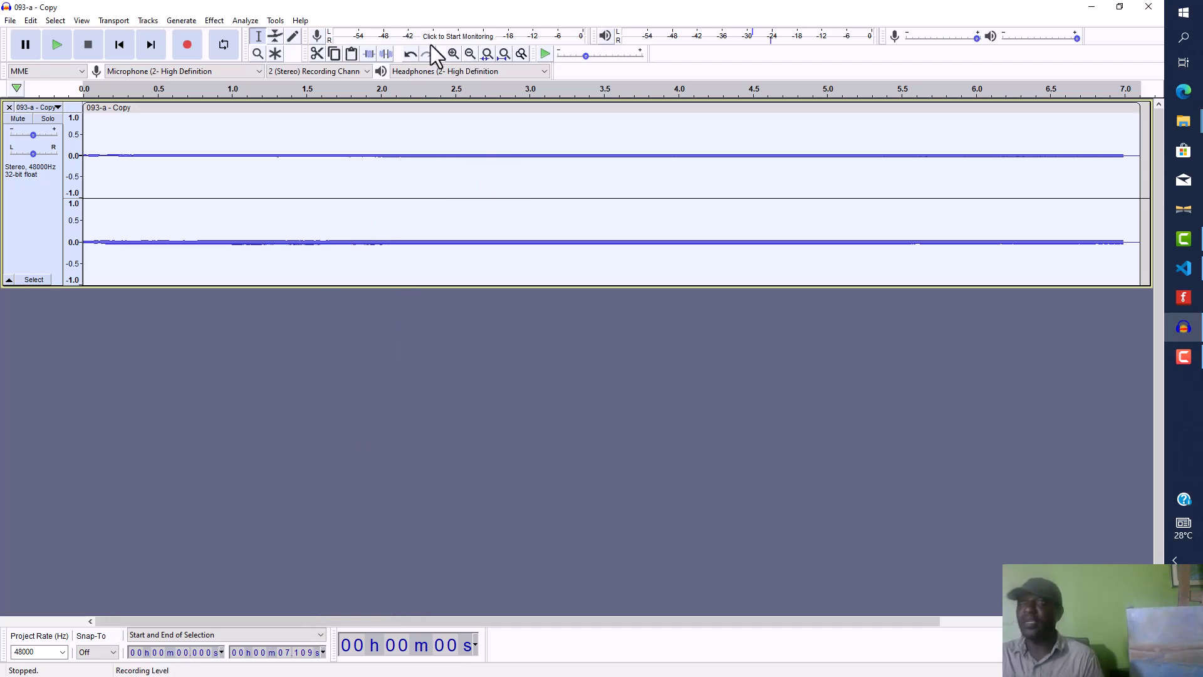
Step: Select the whole track and apply Change Pitch to raise it one semitone from A#/Bb 6 to B 6
click(601, 180)
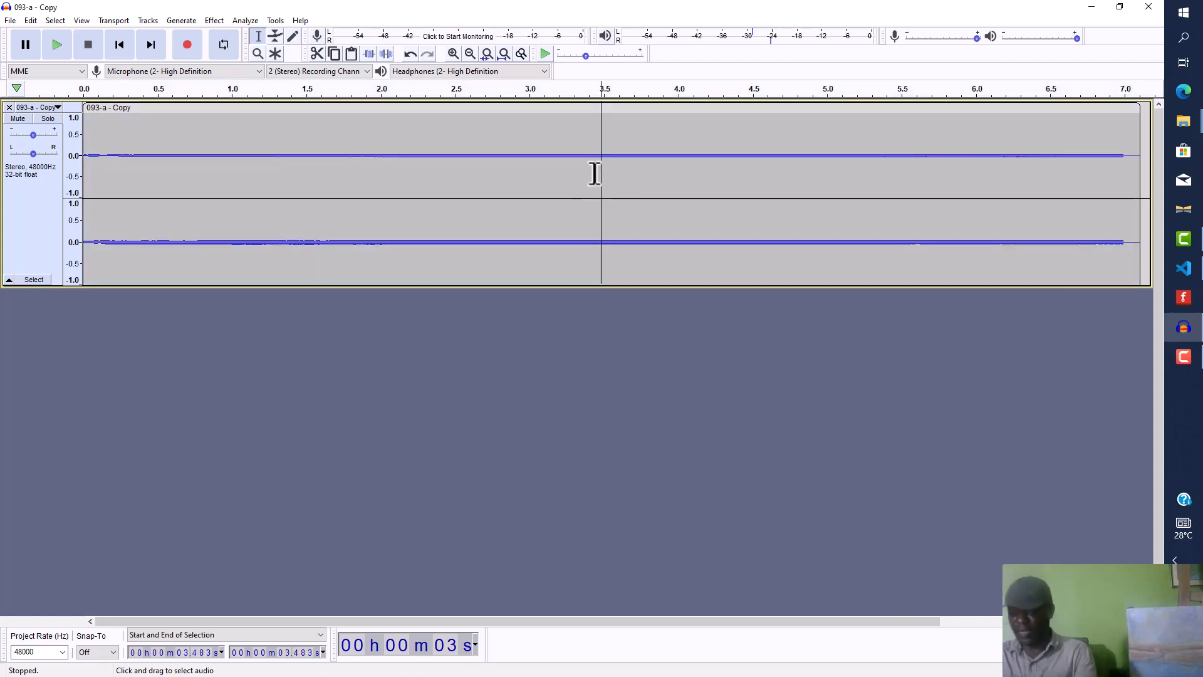
key(ctrl+a)
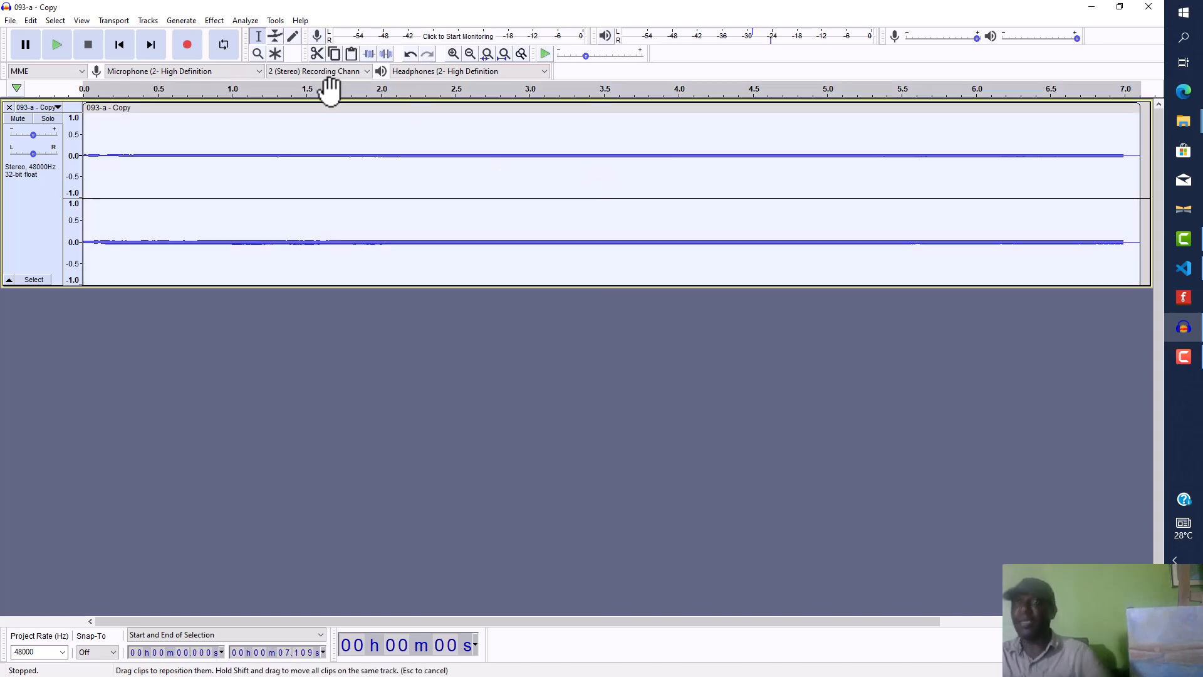
click(213, 21)
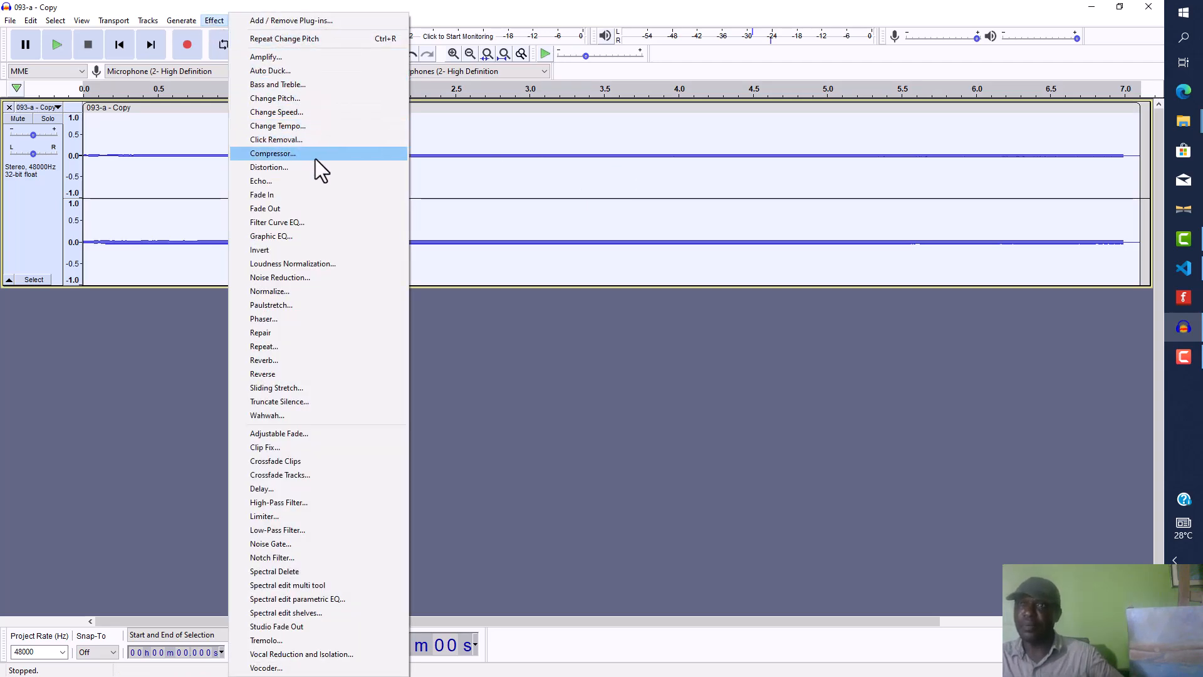
click(311, 98)
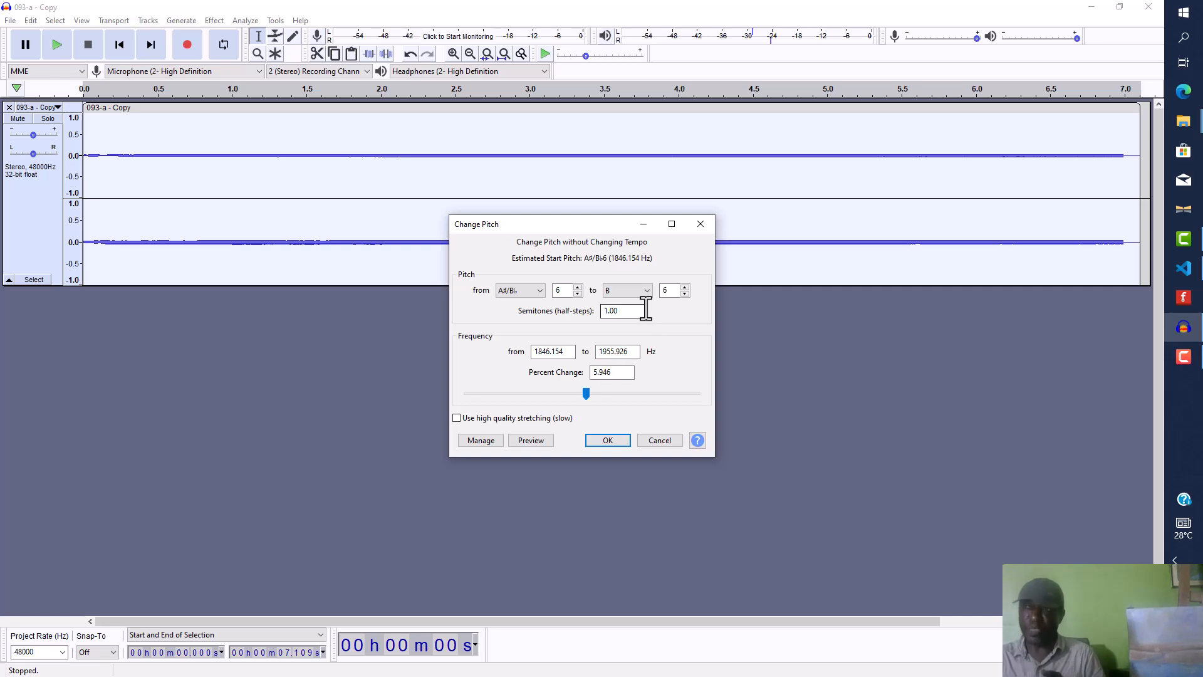
click(611, 438)
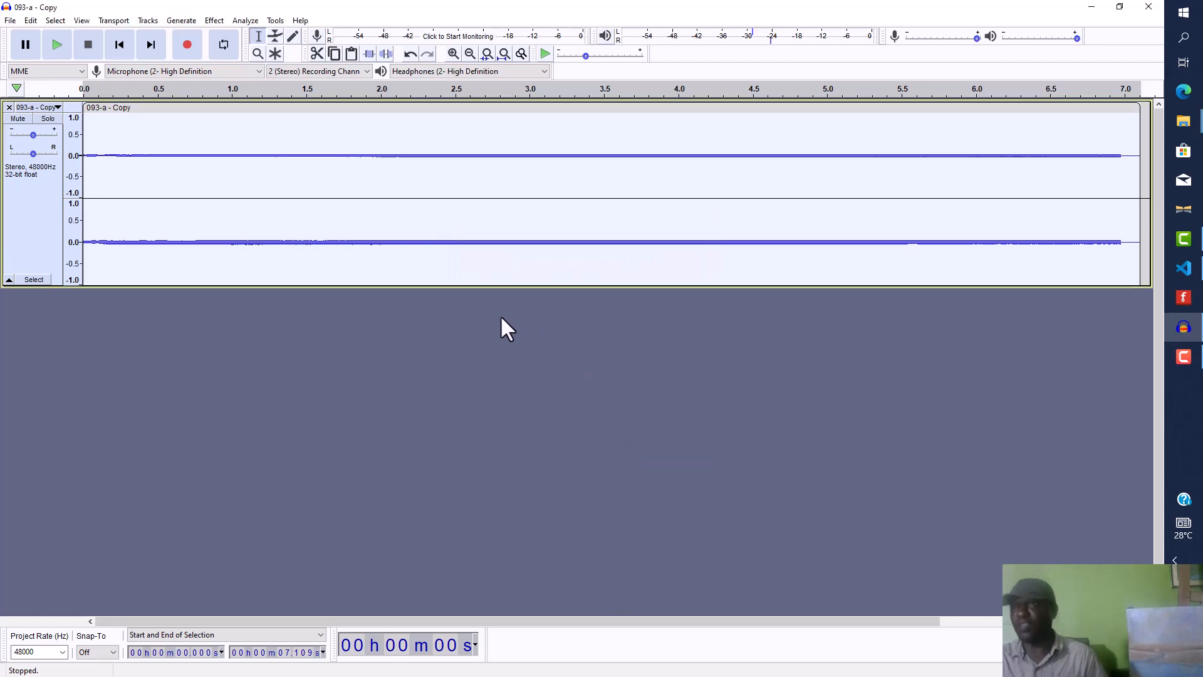
Step: Export the audio as WAV named 95 into the A_Principal8 folder, accepting the metadata tags
click(9, 21)
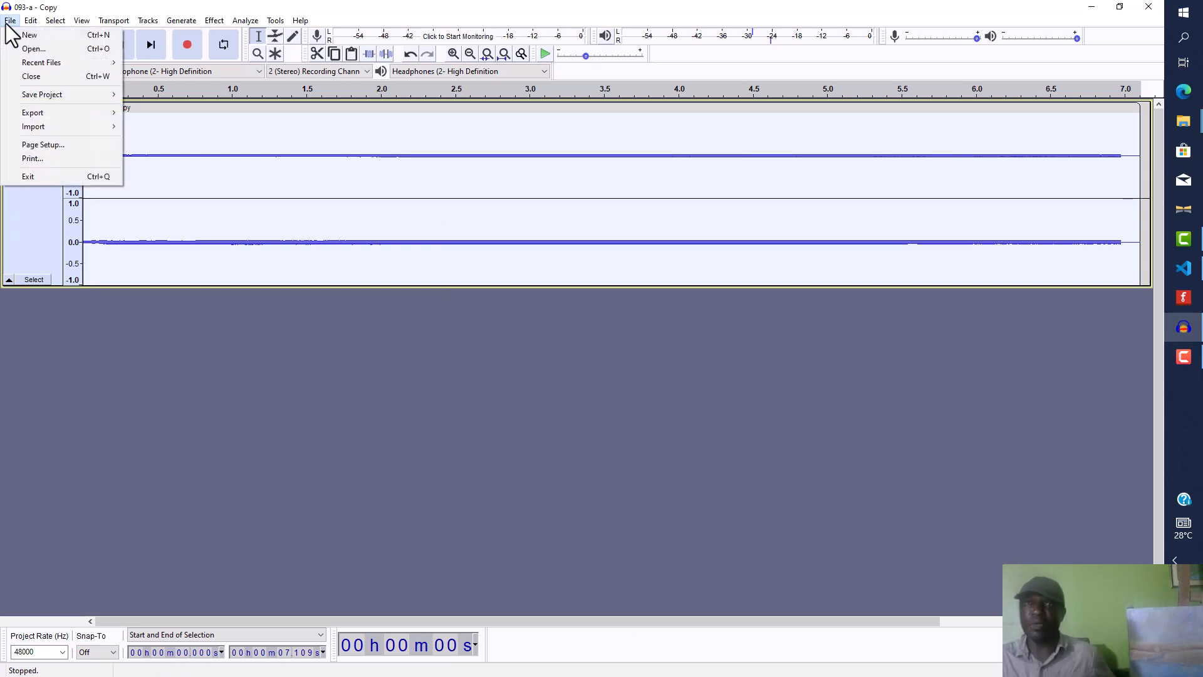
mouse_move(97, 112)
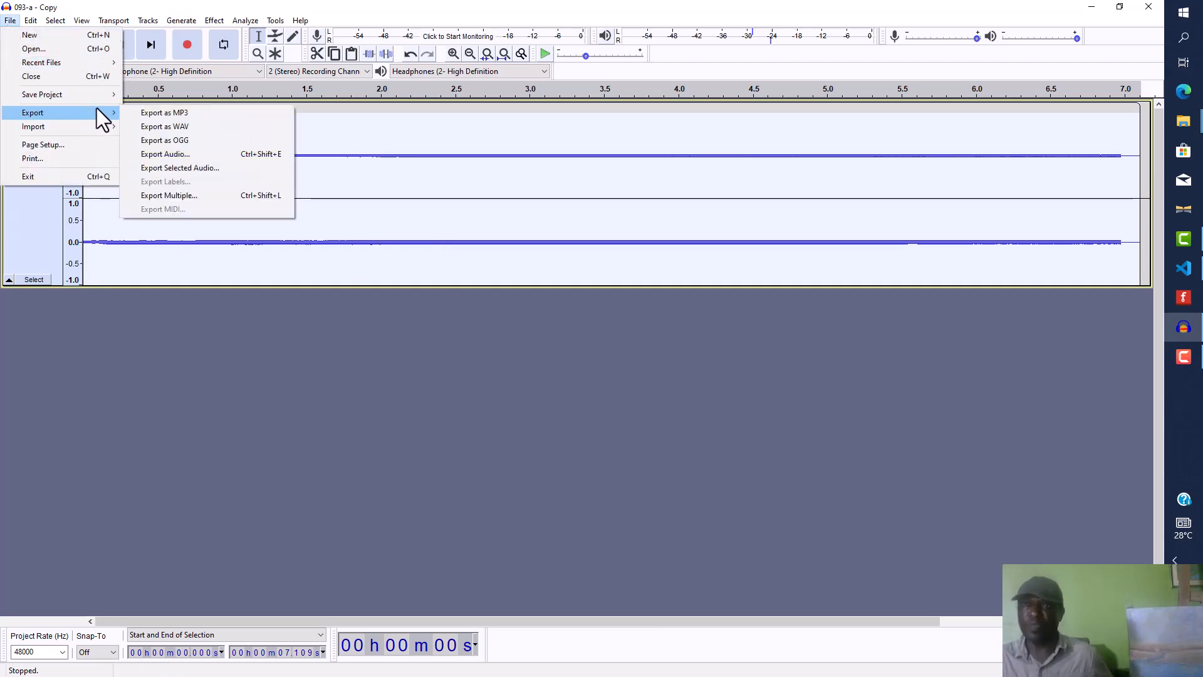
click(164, 126)
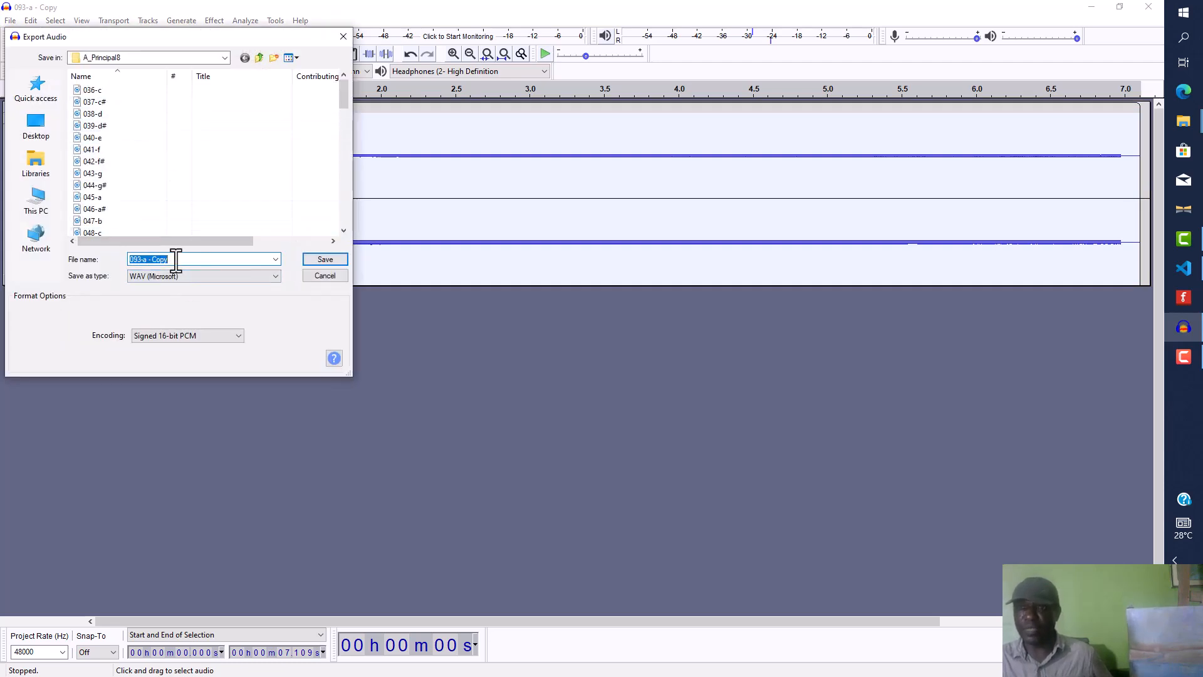
text(95)
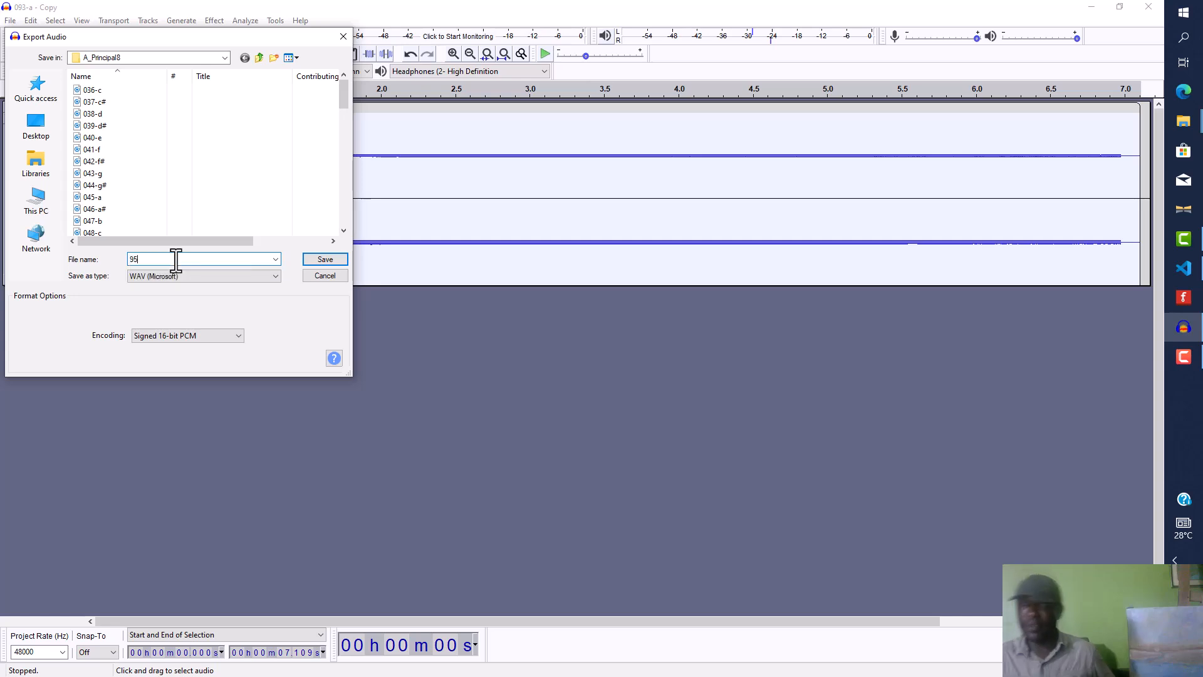
click(323, 259)
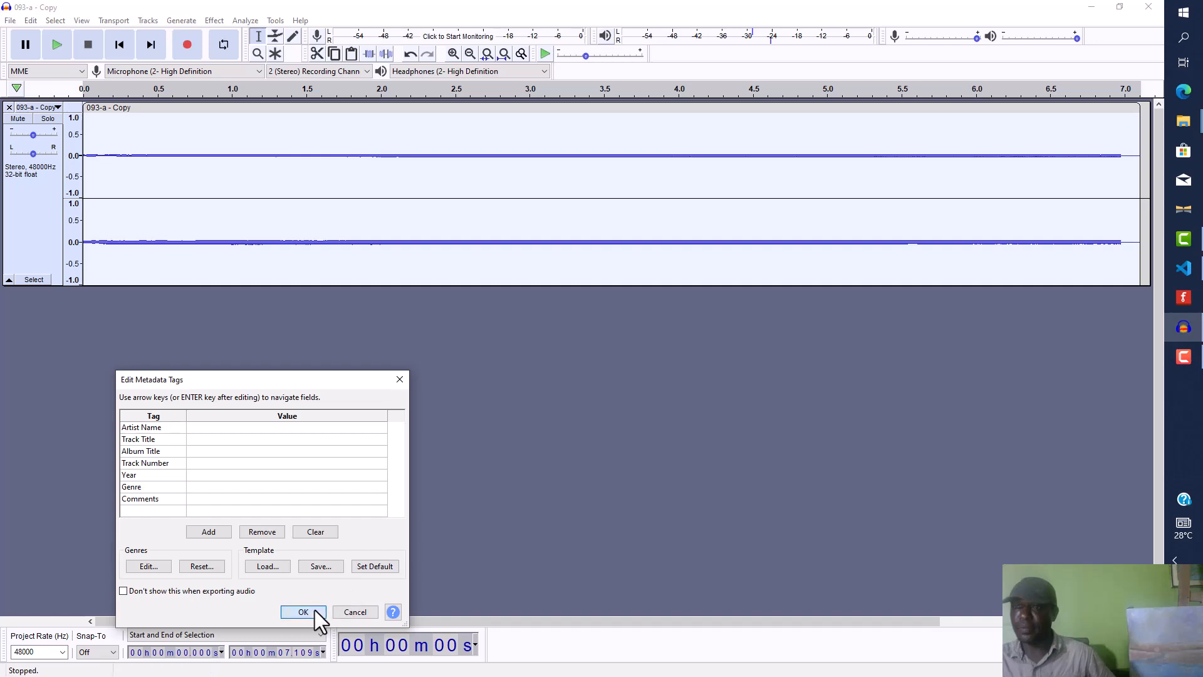
click(315, 610)
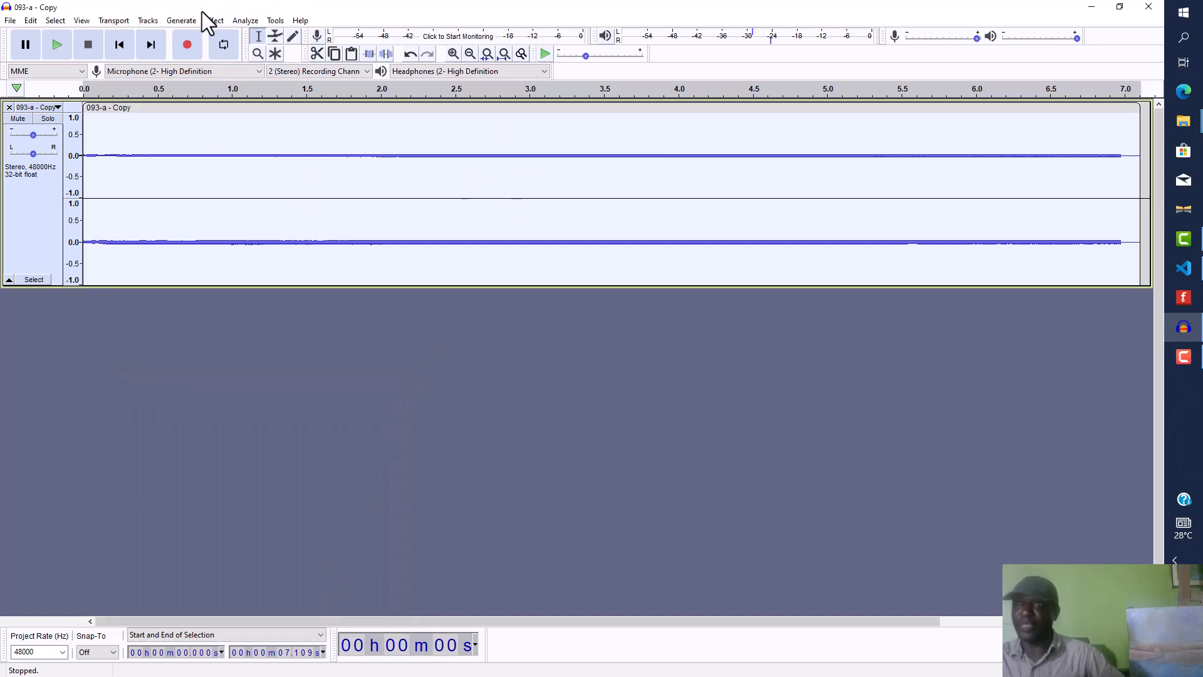
Step: Apply Change Pitch again to raise the track one semitone from B 6 to C 7
click(218, 19)
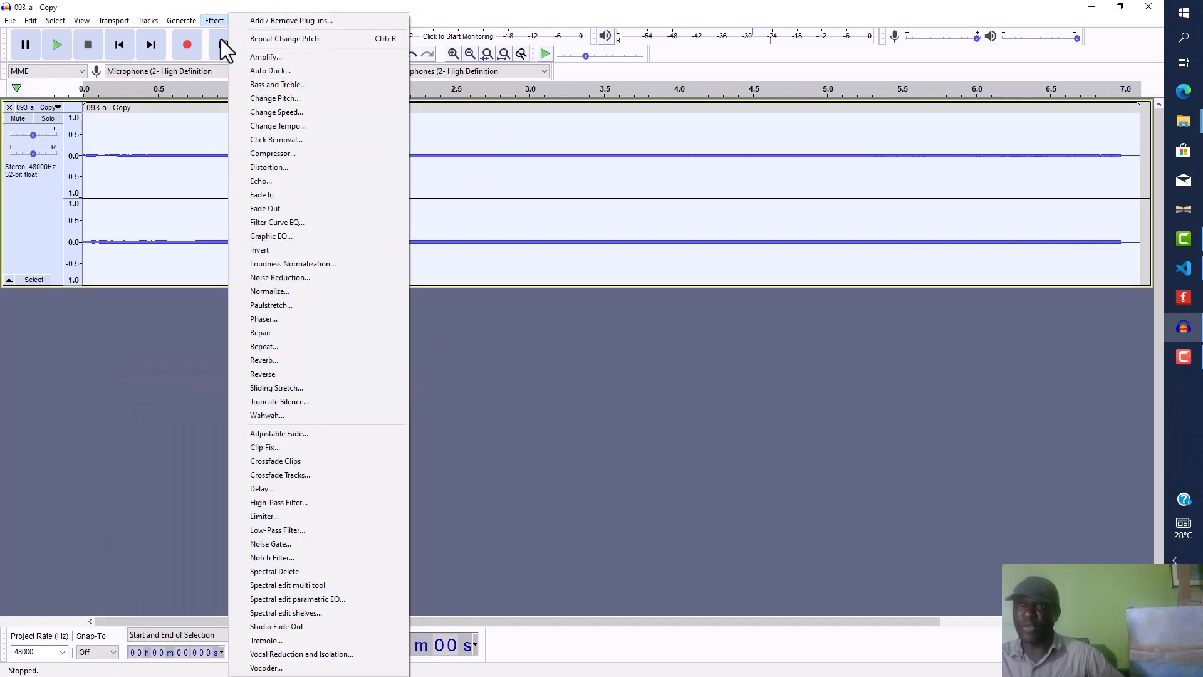
click(301, 101)
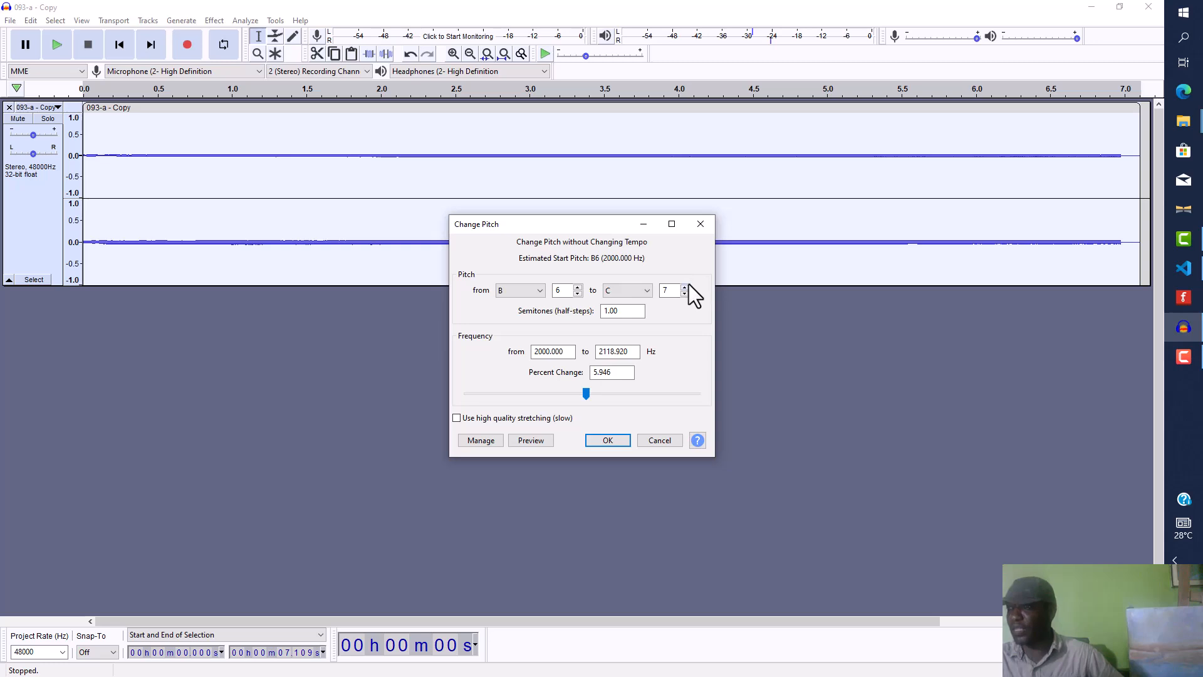
click(620, 442)
Step: Export the audio as WAV named 96 into the same folder, accepting the metadata tags
click(10, 21)
mouse_move(104, 114)
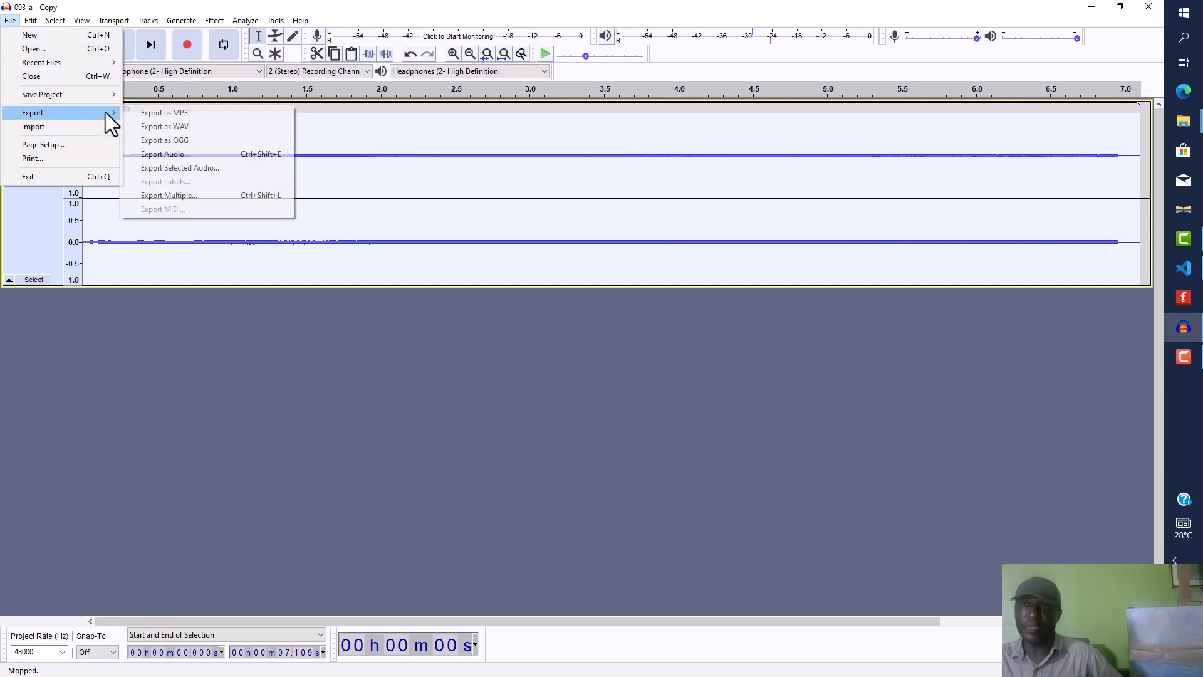
click(170, 127)
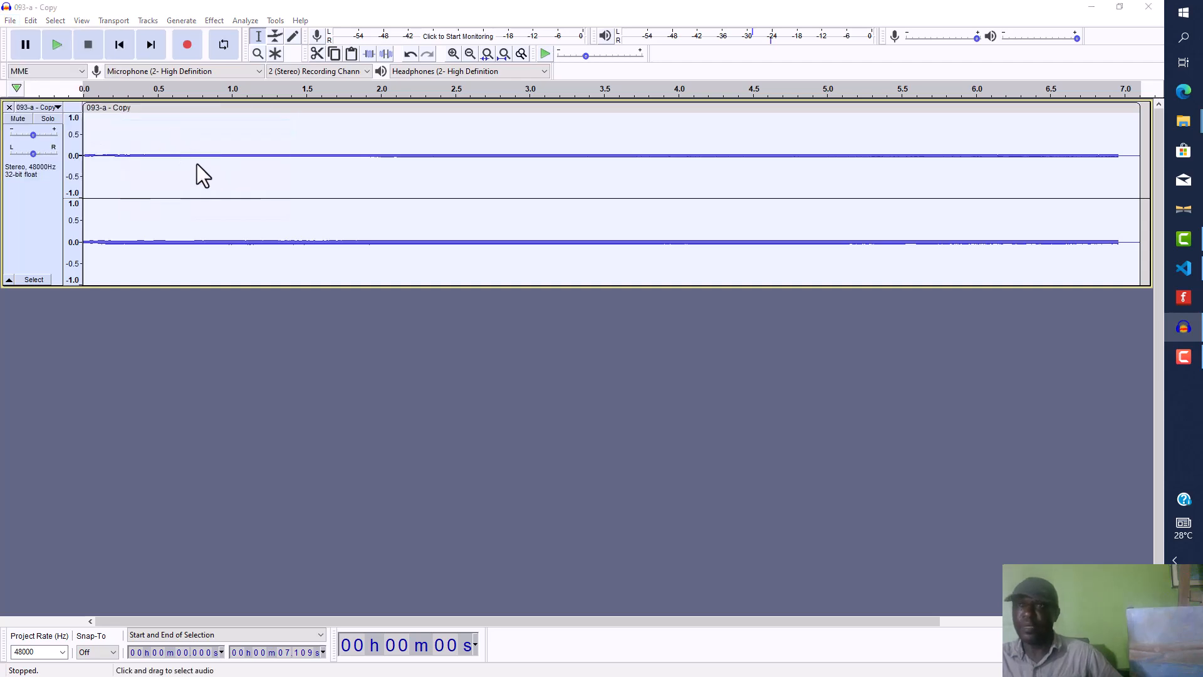
text(96)
click(328, 260)
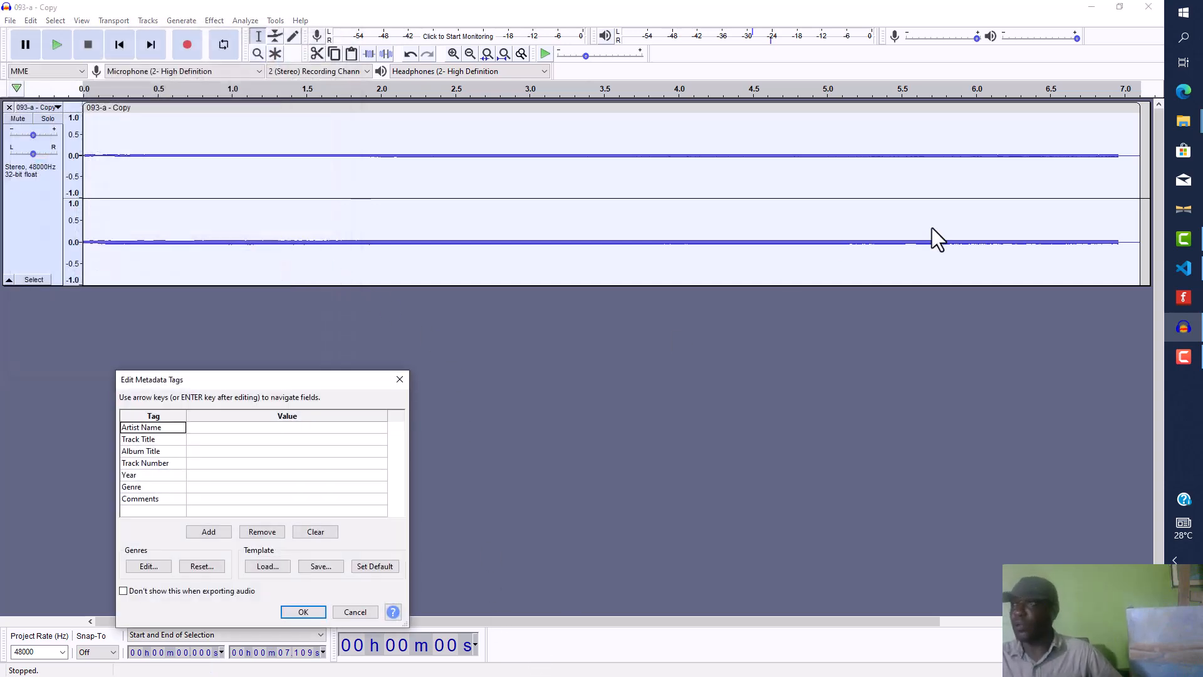
click(303, 611)
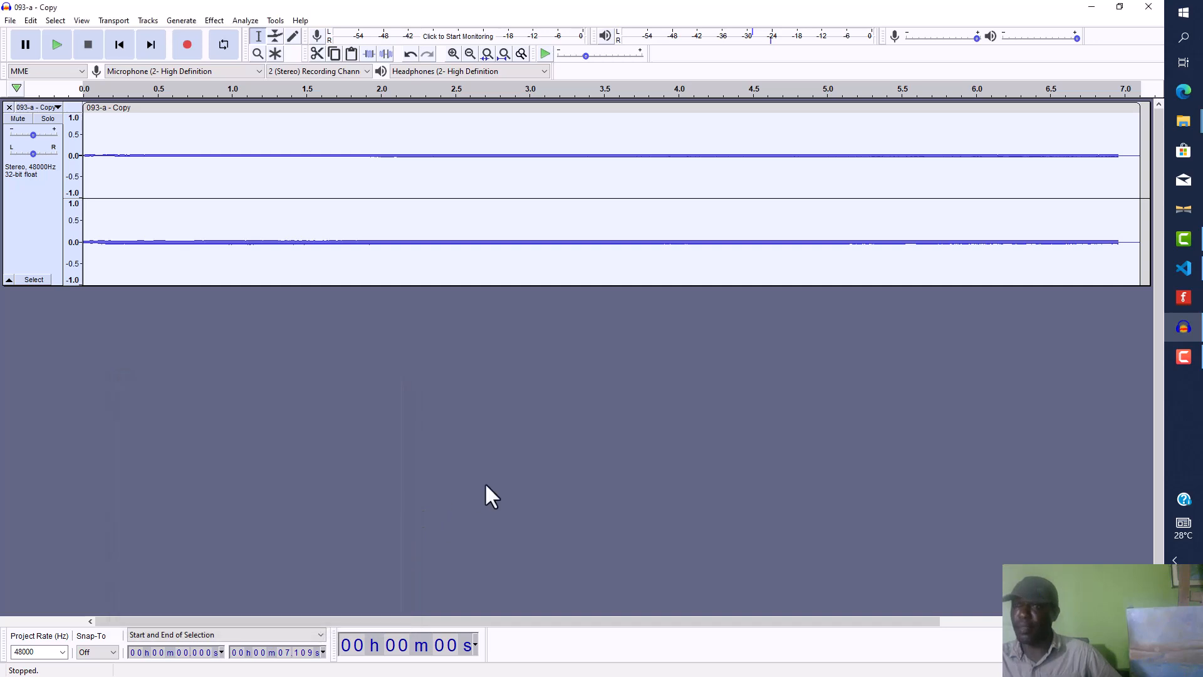
Step: Switch to the A_Principal8 folder window and delete the 093-a - Copy file
mouse_move(1198, 122)
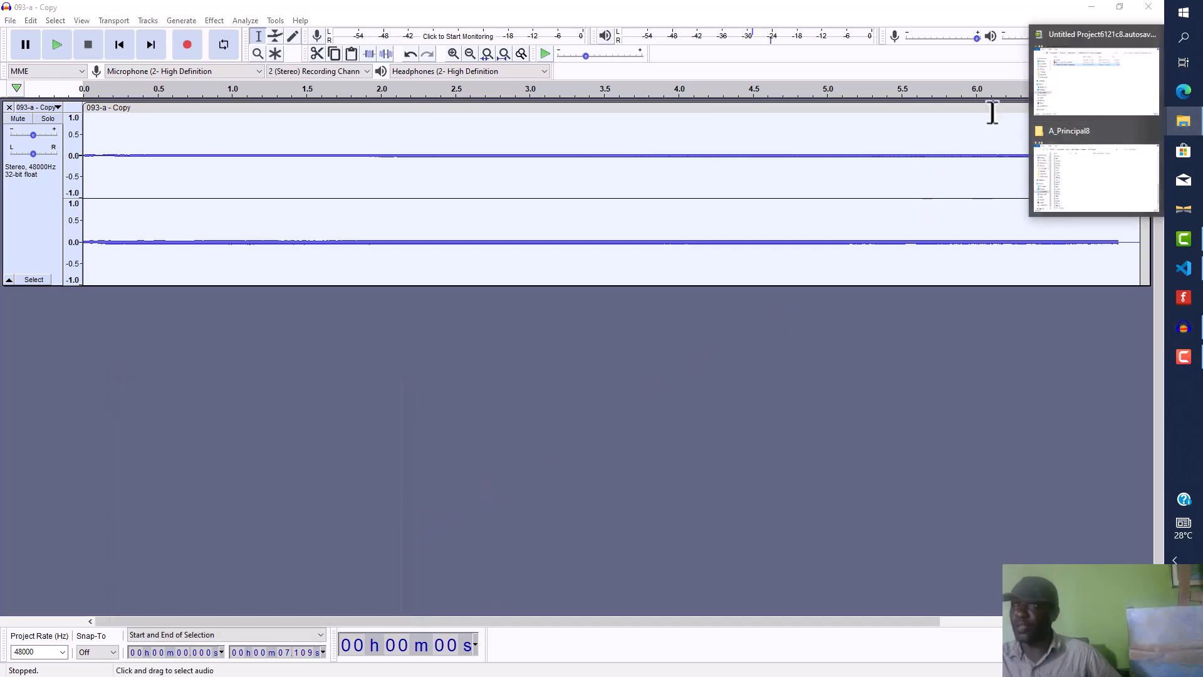
click(1074, 160)
scroll(506, 333, down, 2)
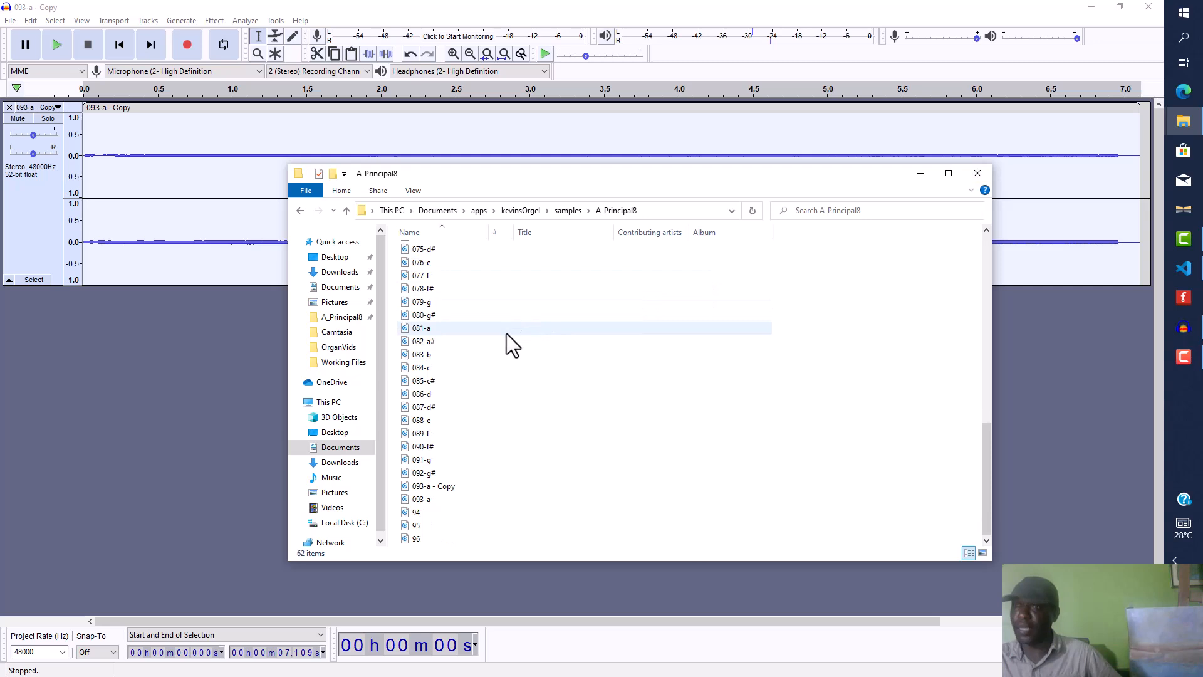
click(446, 488)
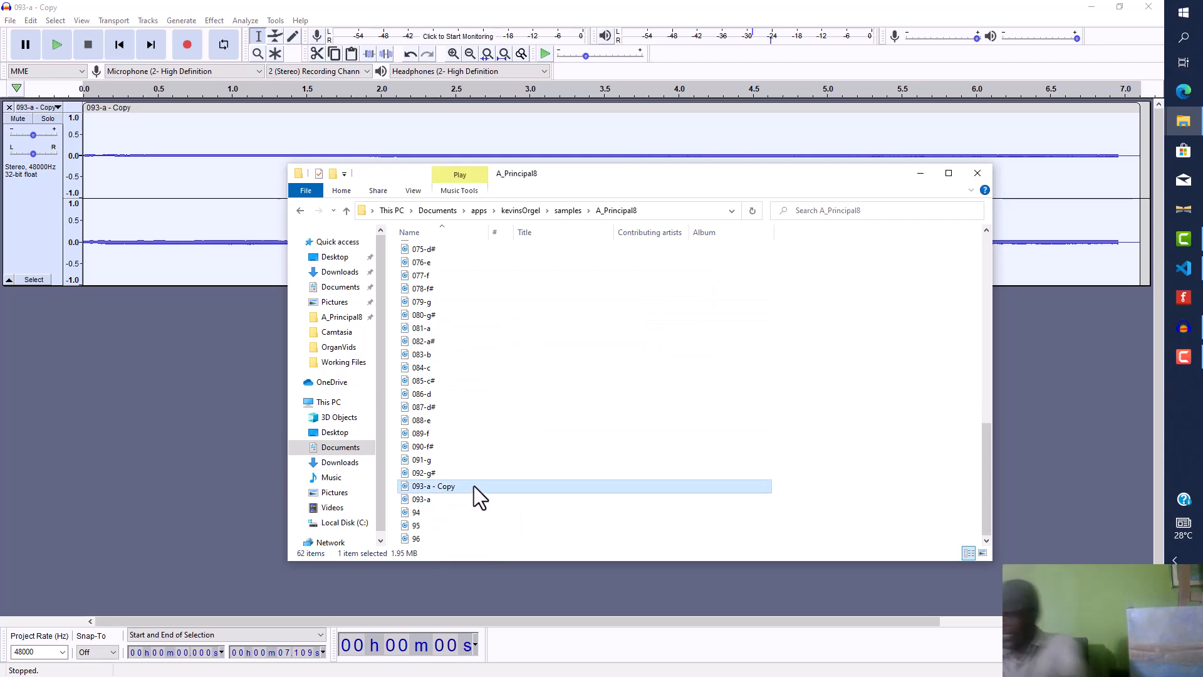
key(Delete)
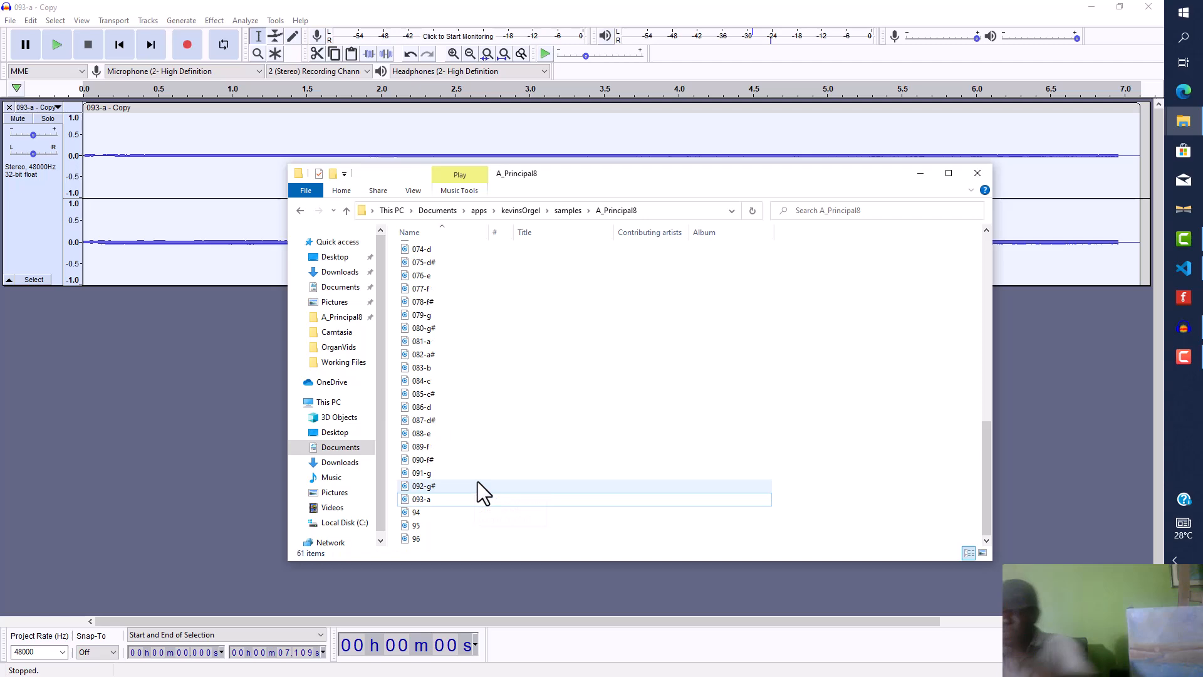
Step: Play 093-a, 94, 95 and 96 in turn to compare their pitches, then close the music player
double_click(431, 501)
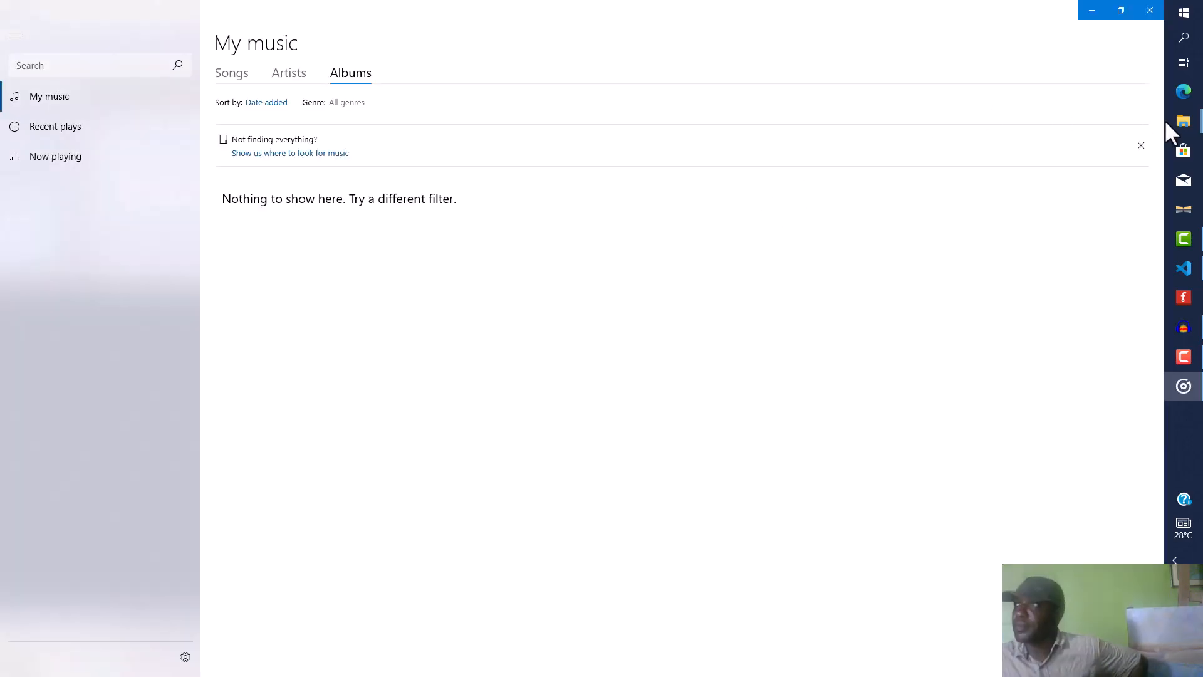
mouse_move(1187, 123)
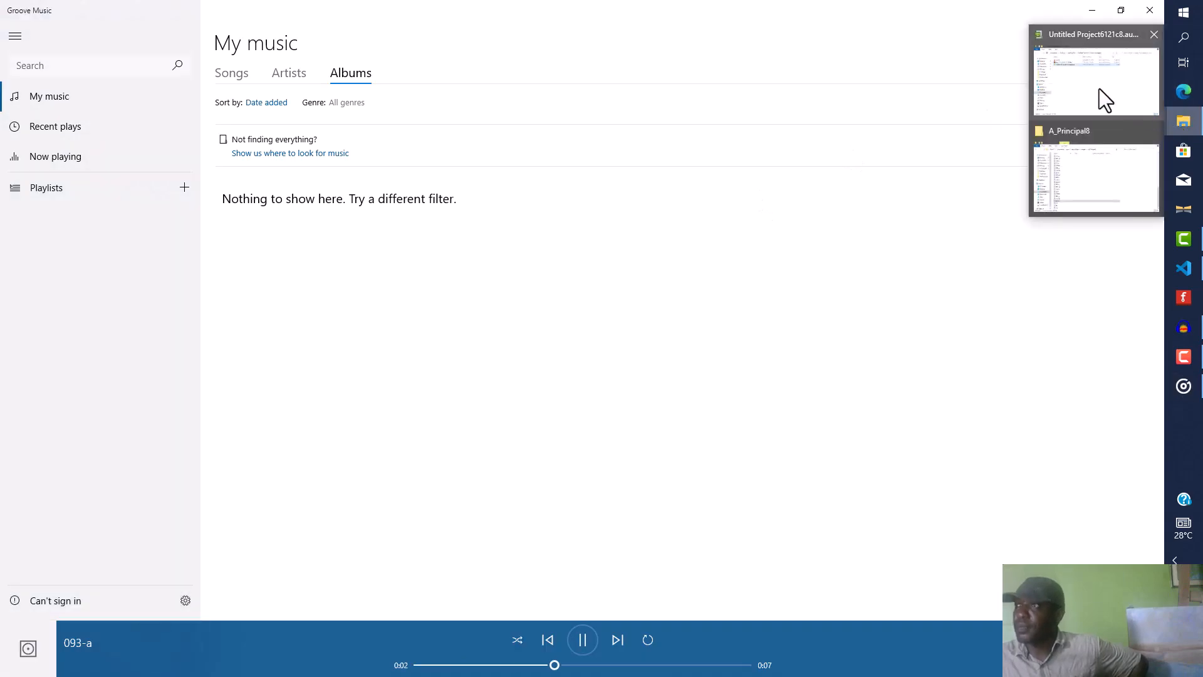
click(1080, 164)
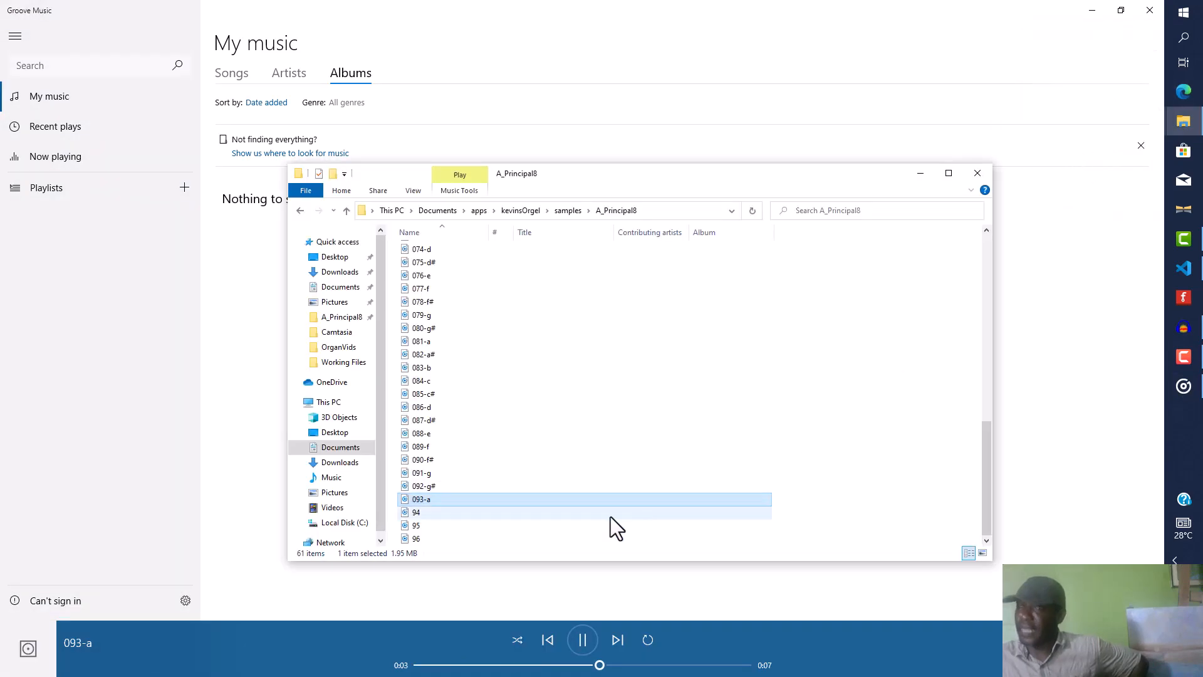
double_click(415, 512)
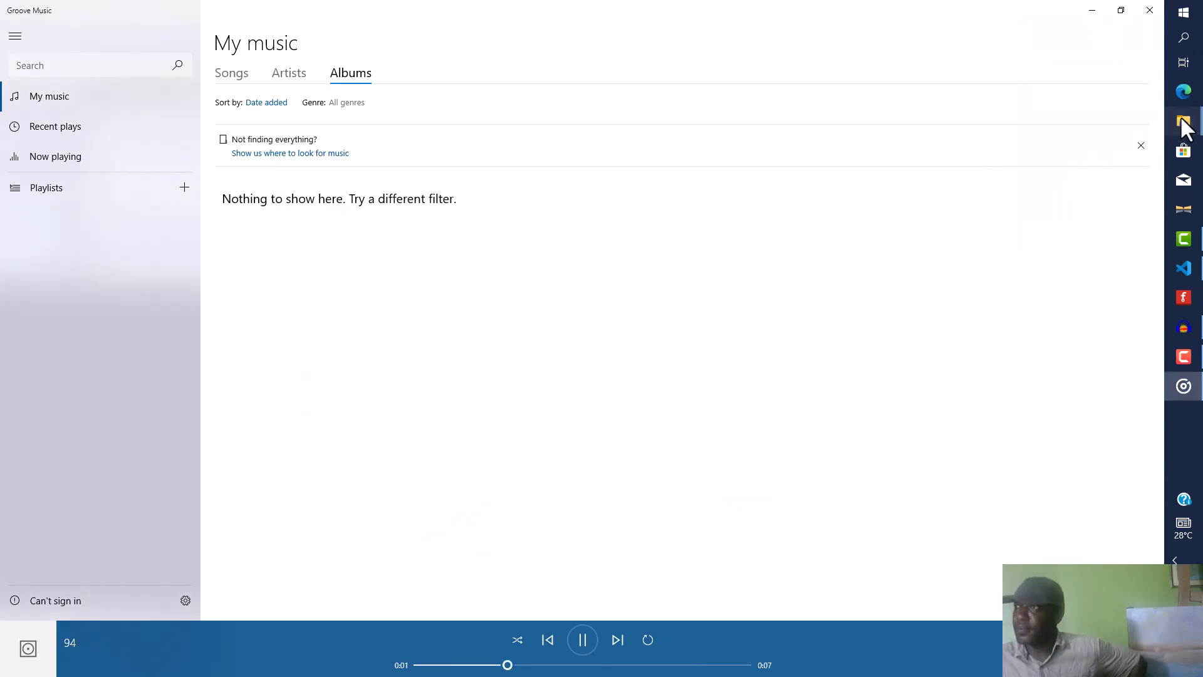
mouse_move(1183, 121)
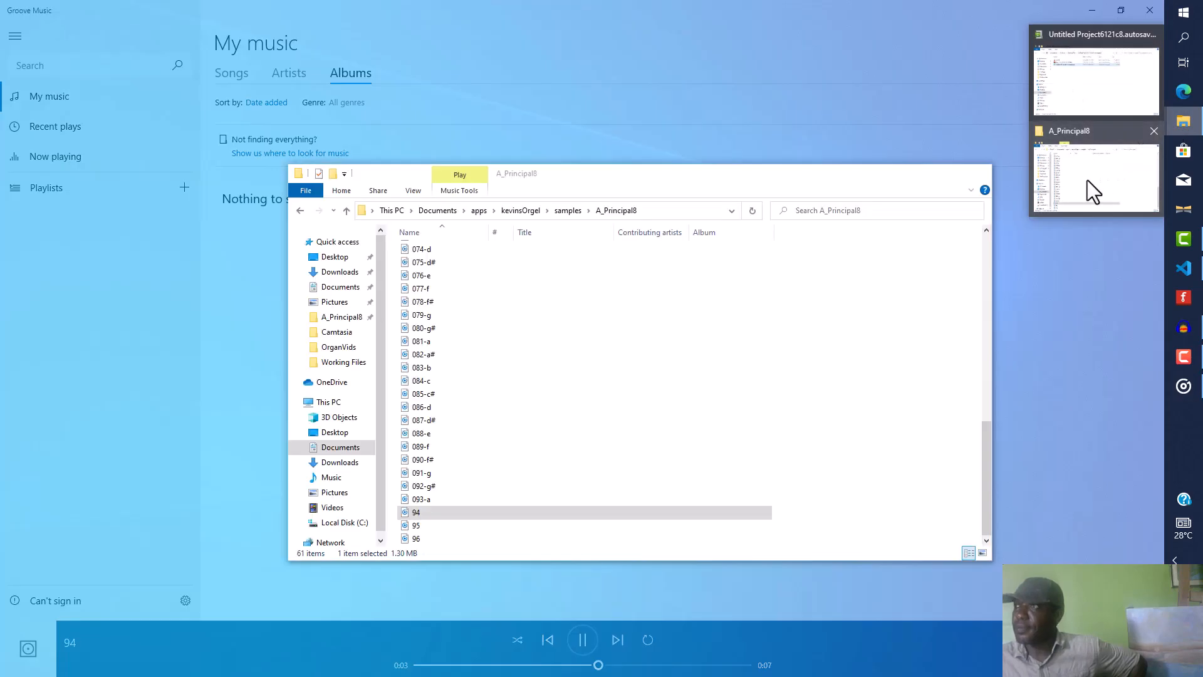
click(1088, 179)
double_click(419, 527)
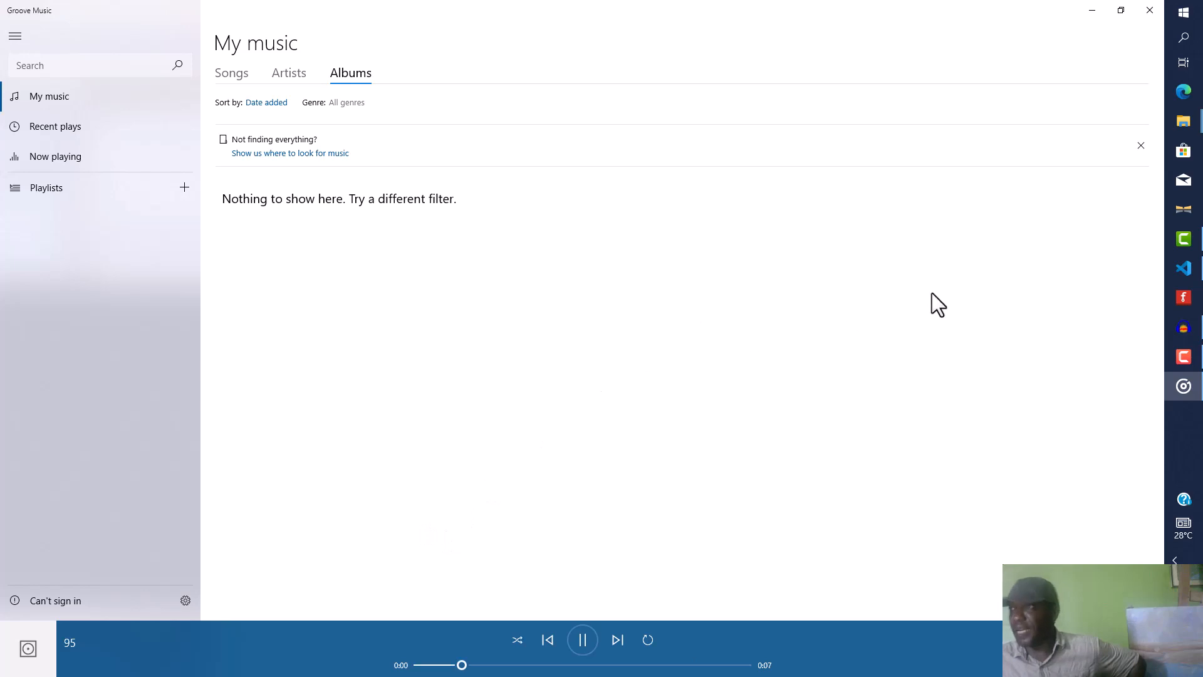
mouse_move(1183, 125)
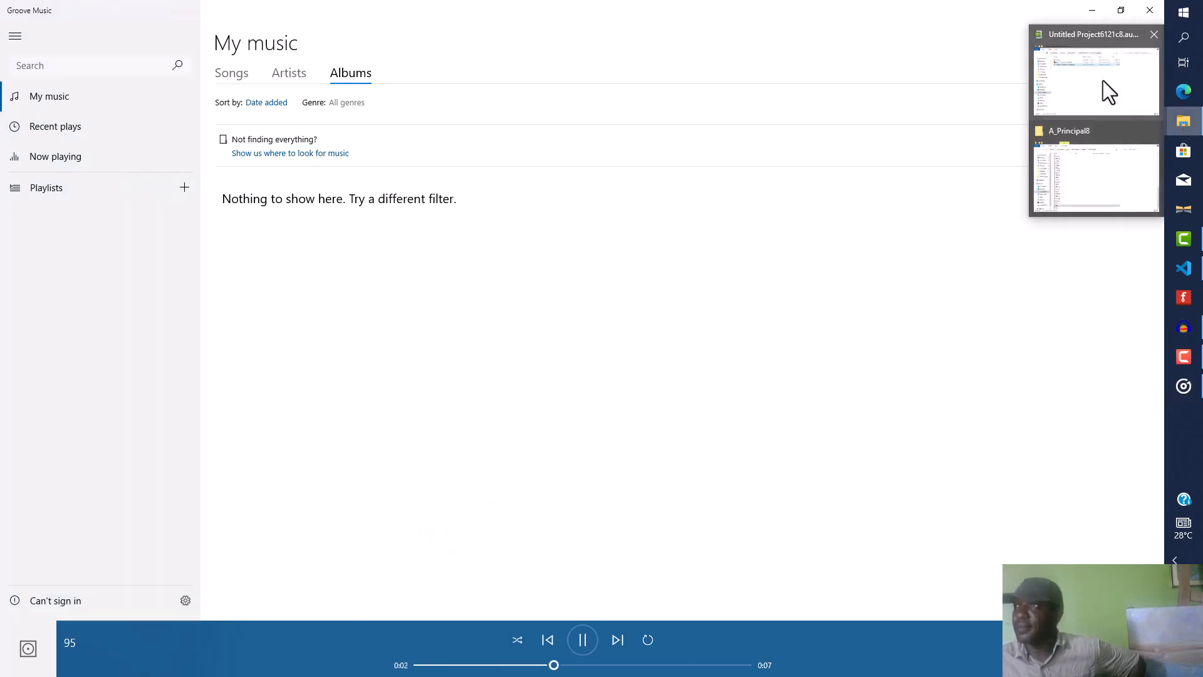
click(1122, 183)
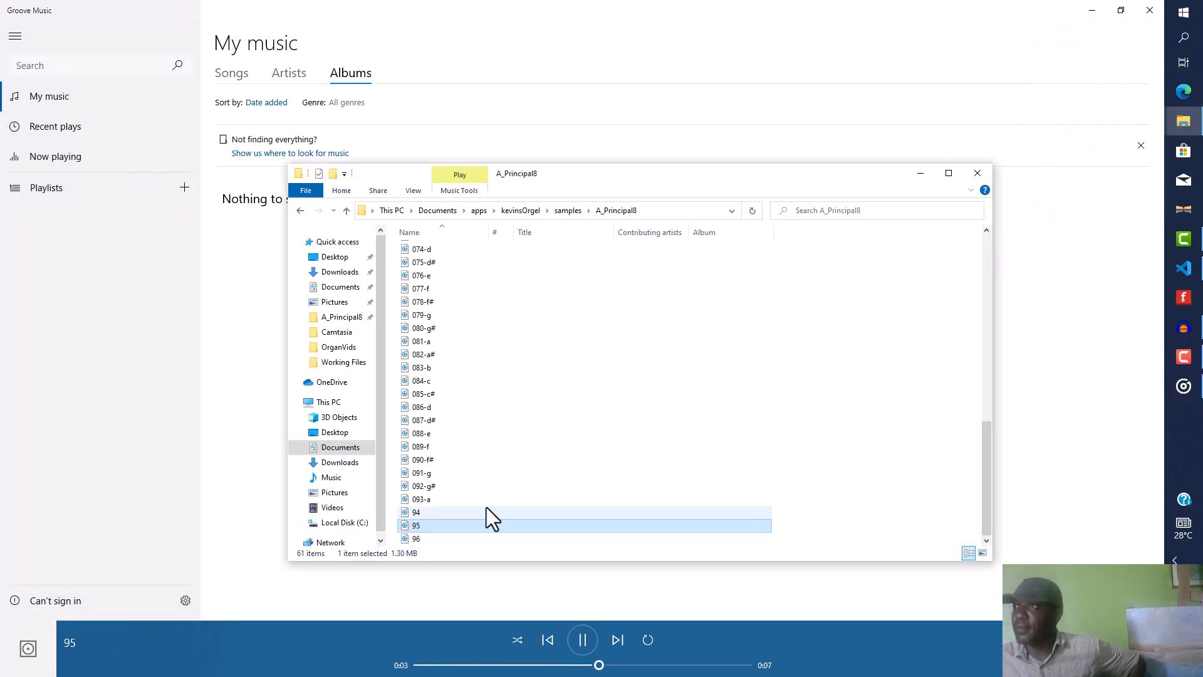
double_click(424, 539)
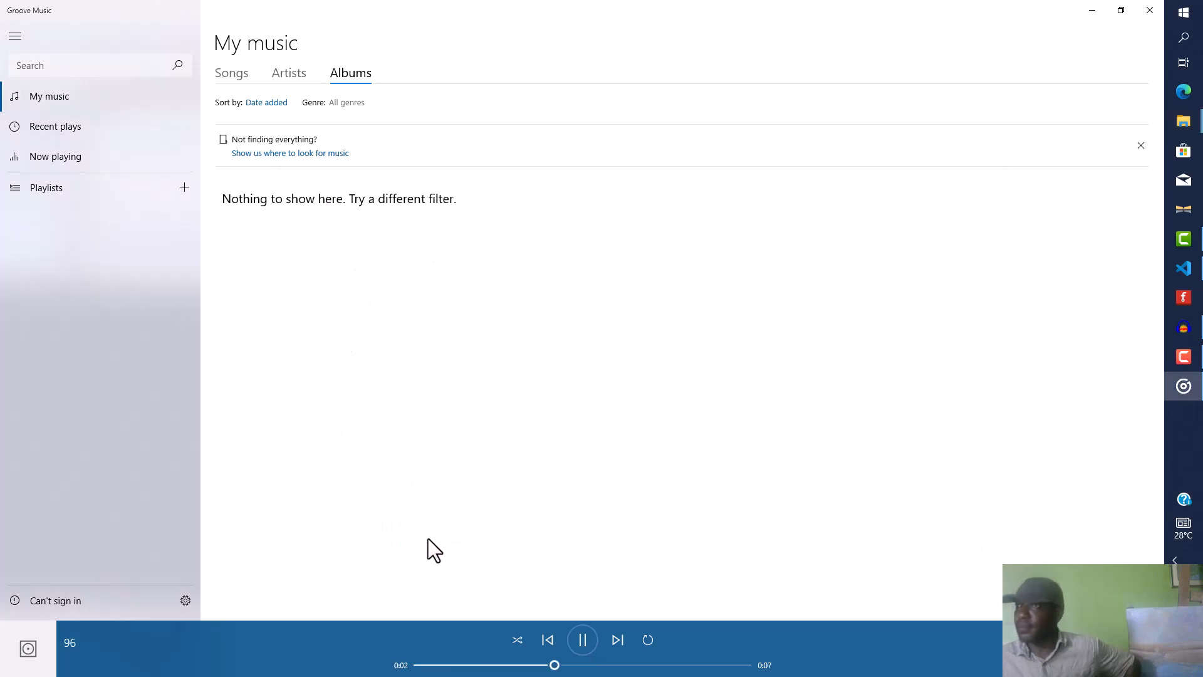
key(alt+F4)
Step: Rename the sample files 036-c as 36 and 037-c# as 37 in the A_Principal8 folder
scroll(662, 384, up, 6)
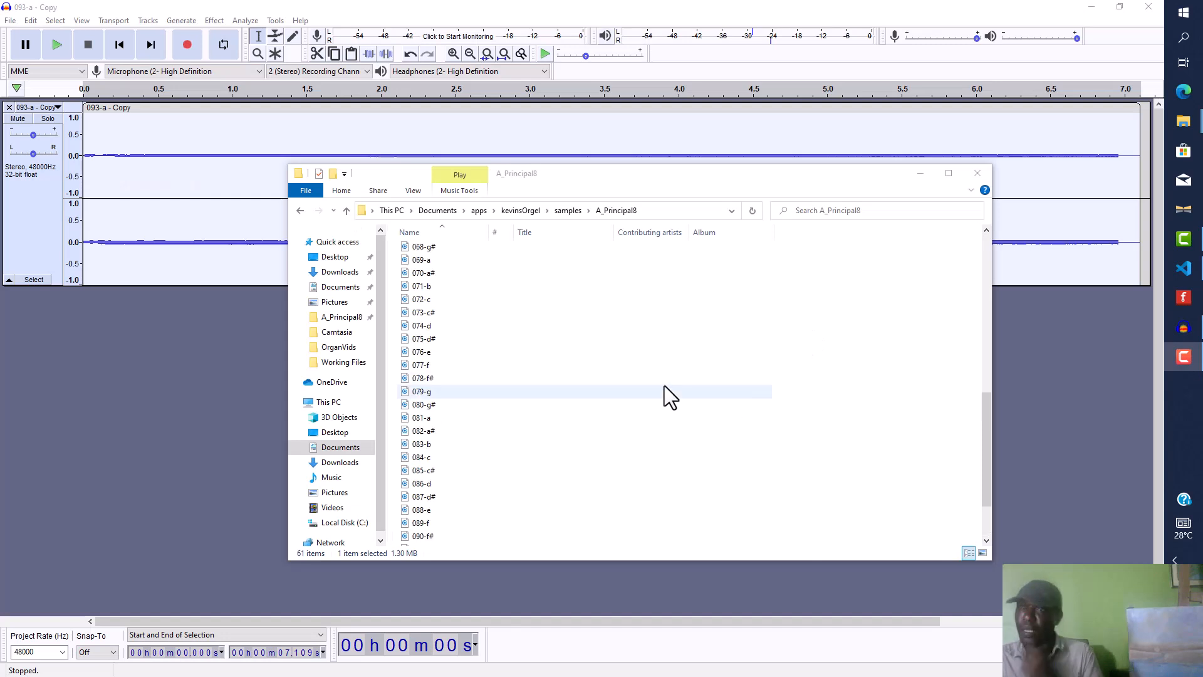
scroll(663, 383, up, 7)
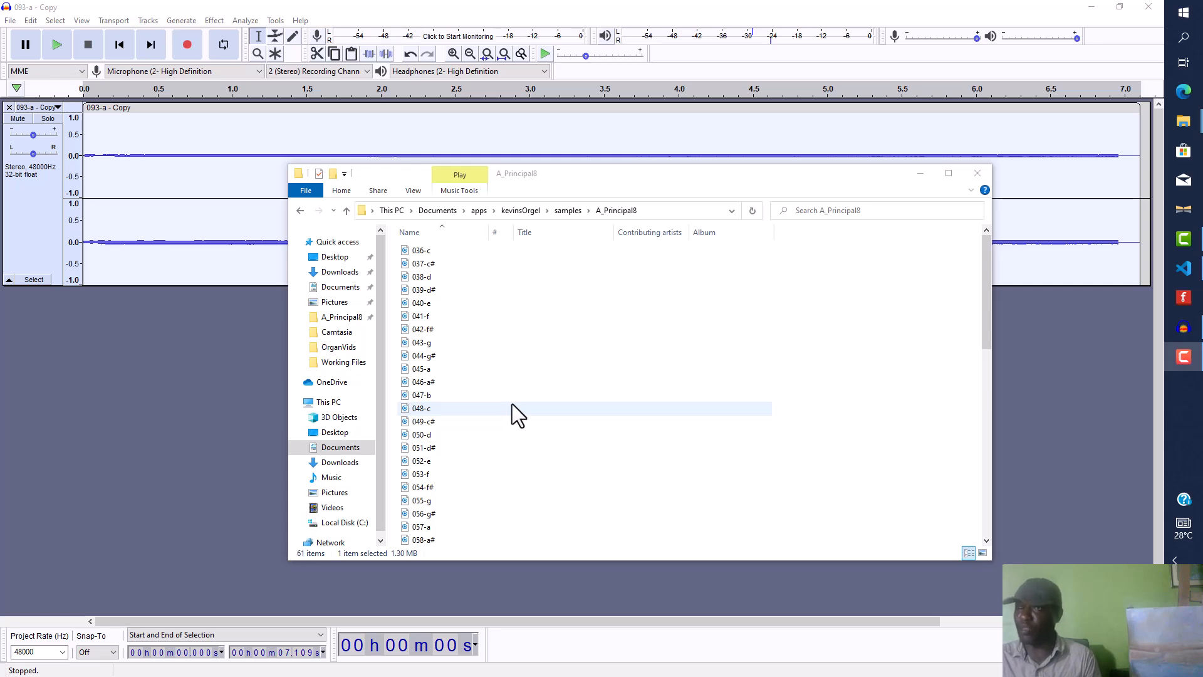
click(427, 253)
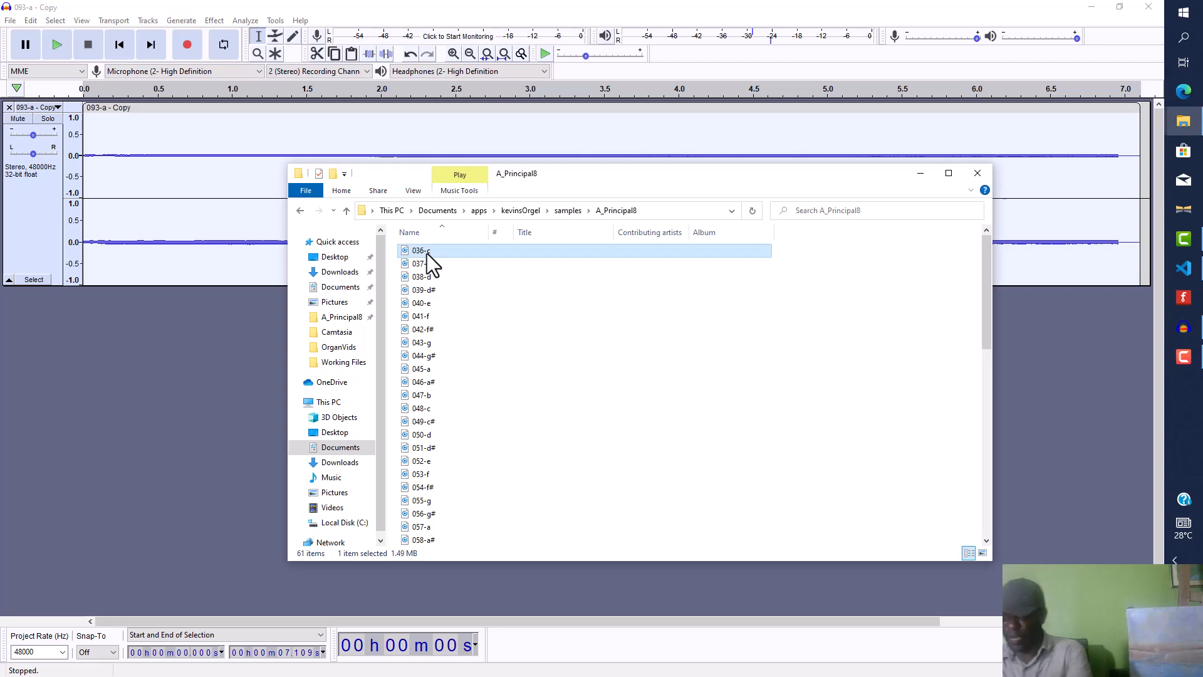
click(427, 254)
click(414, 250)
drag(431, 250, 382, 251)
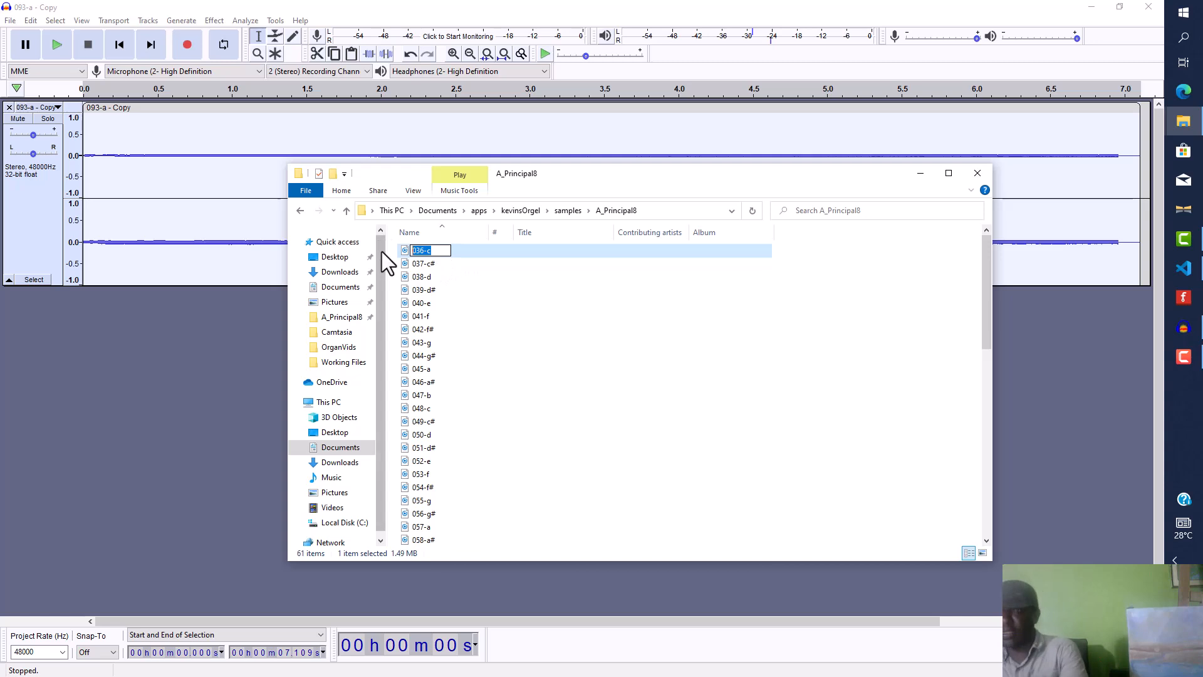
text(36)
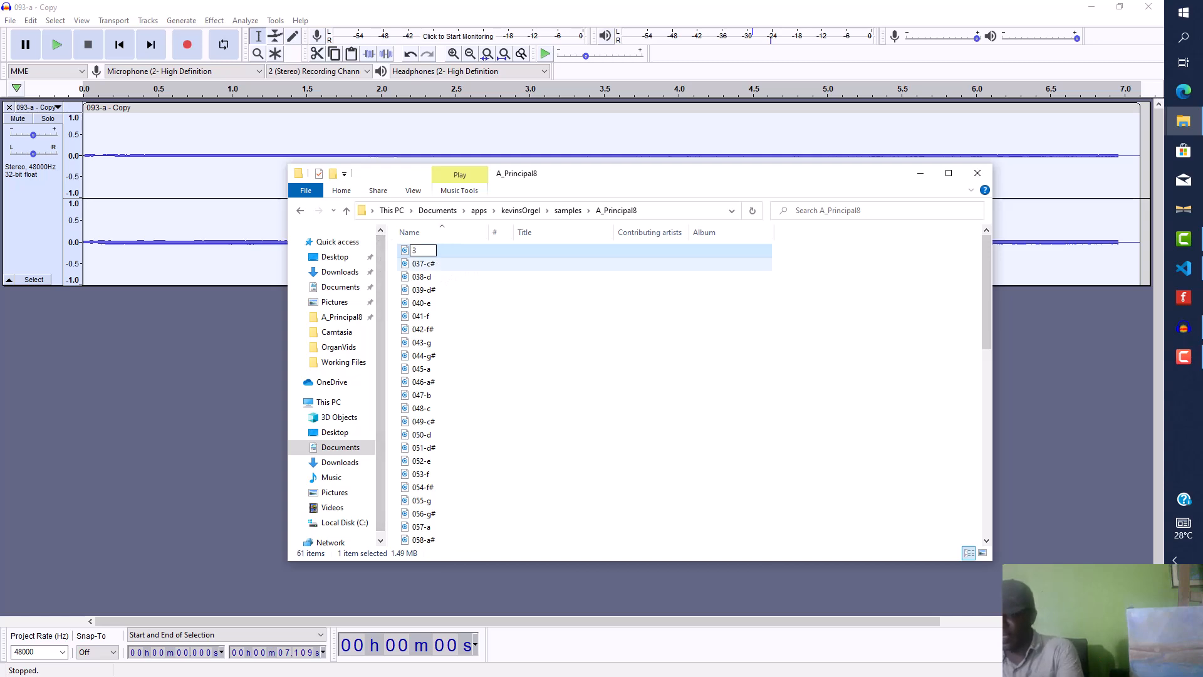
click(483, 276)
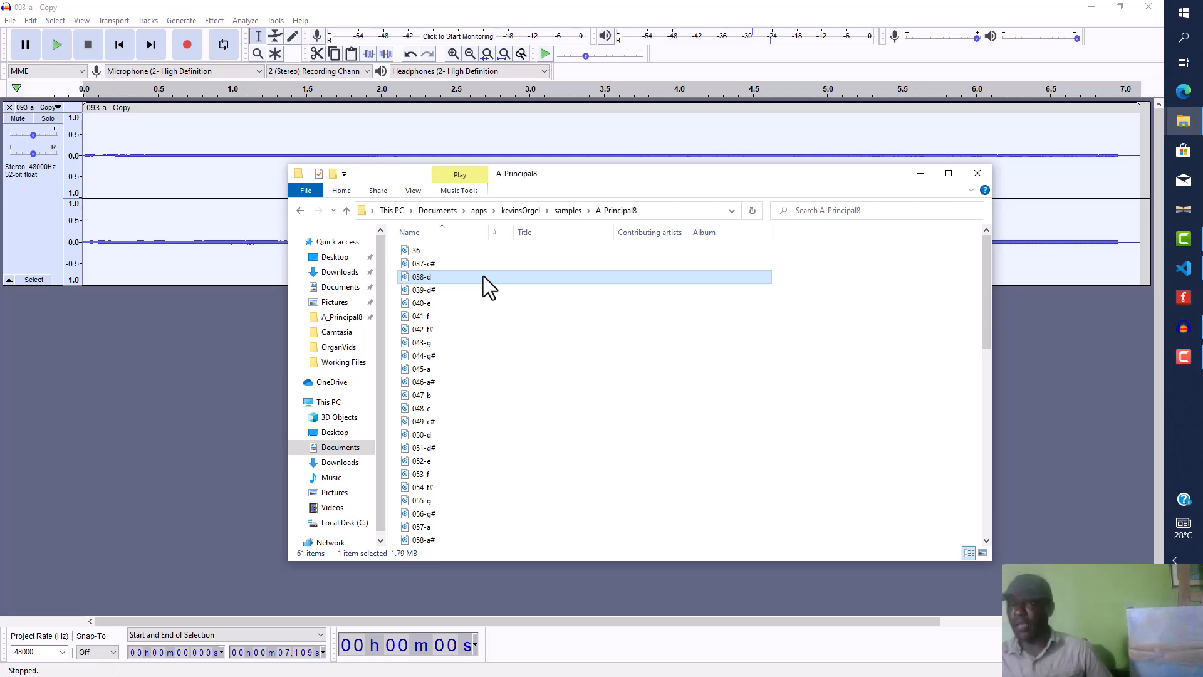
click(430, 264)
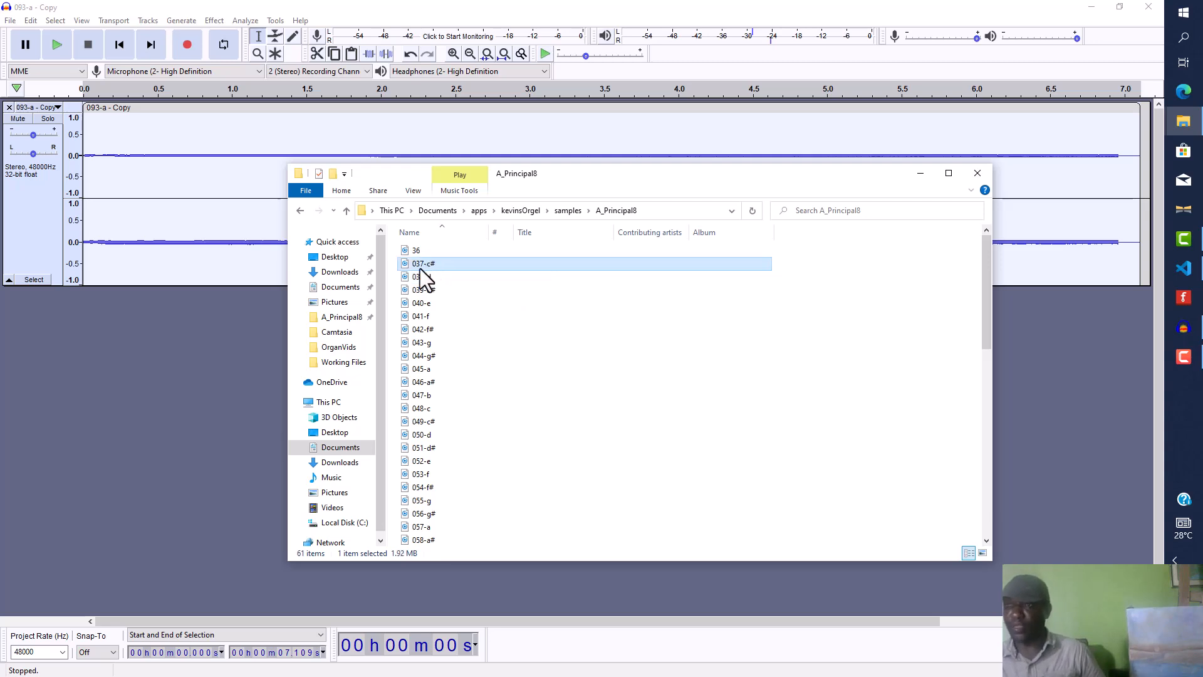
click(419, 268)
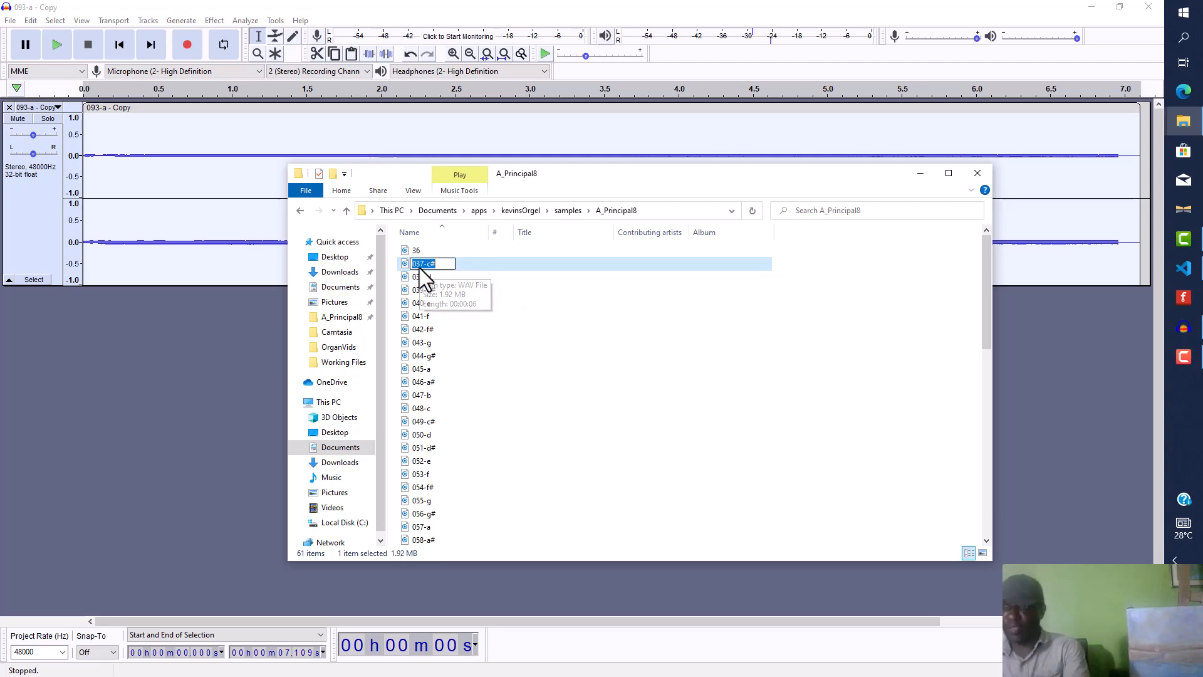
text(37)
Step: Rename the sample files 038-d as 38 and 039-d# as 39
click(423, 275)
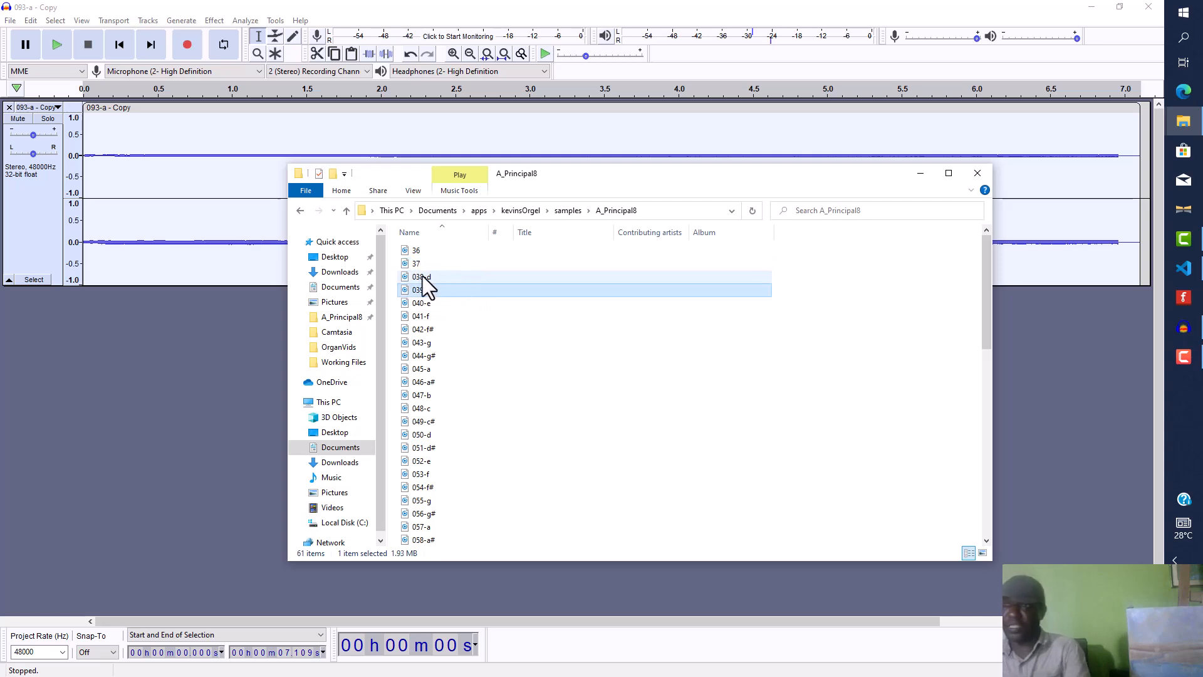
click(422, 277)
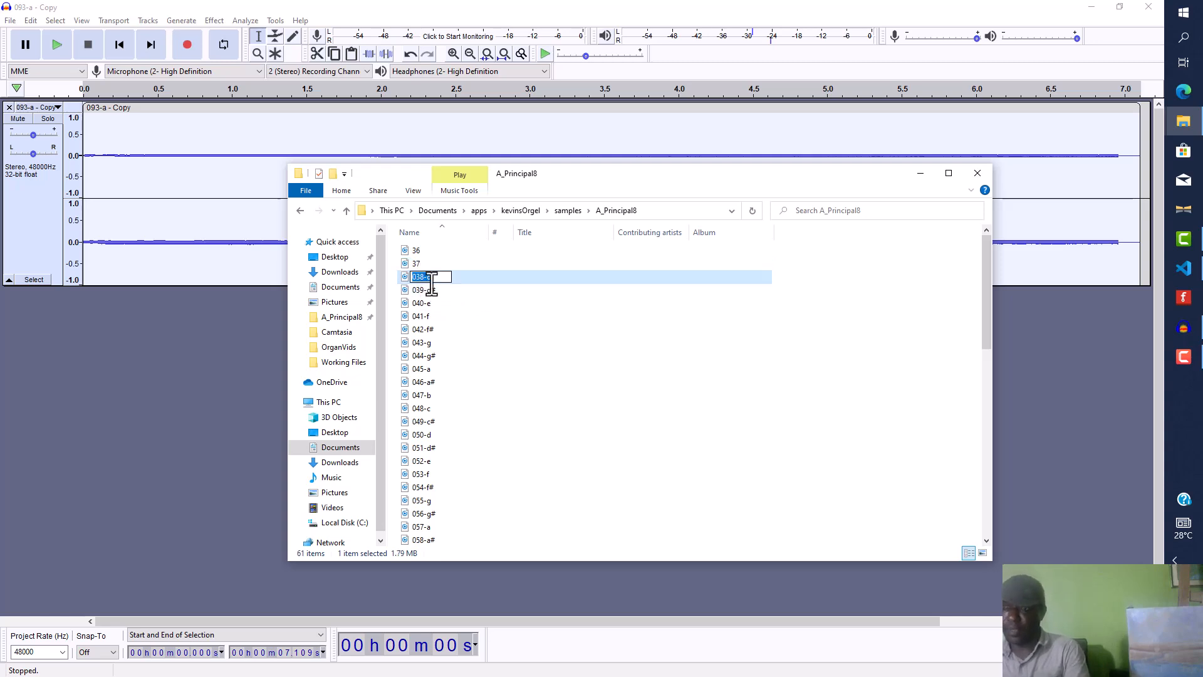
text(38)
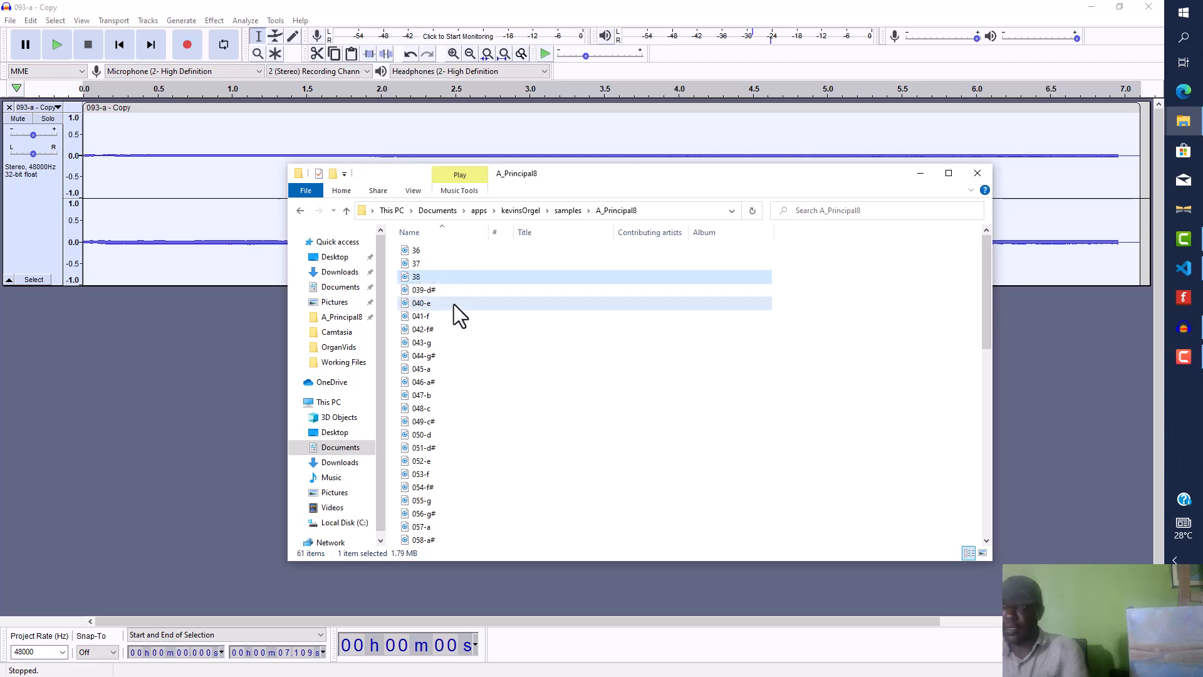
click(426, 289)
click(426, 289)
text(39)
key(Return)
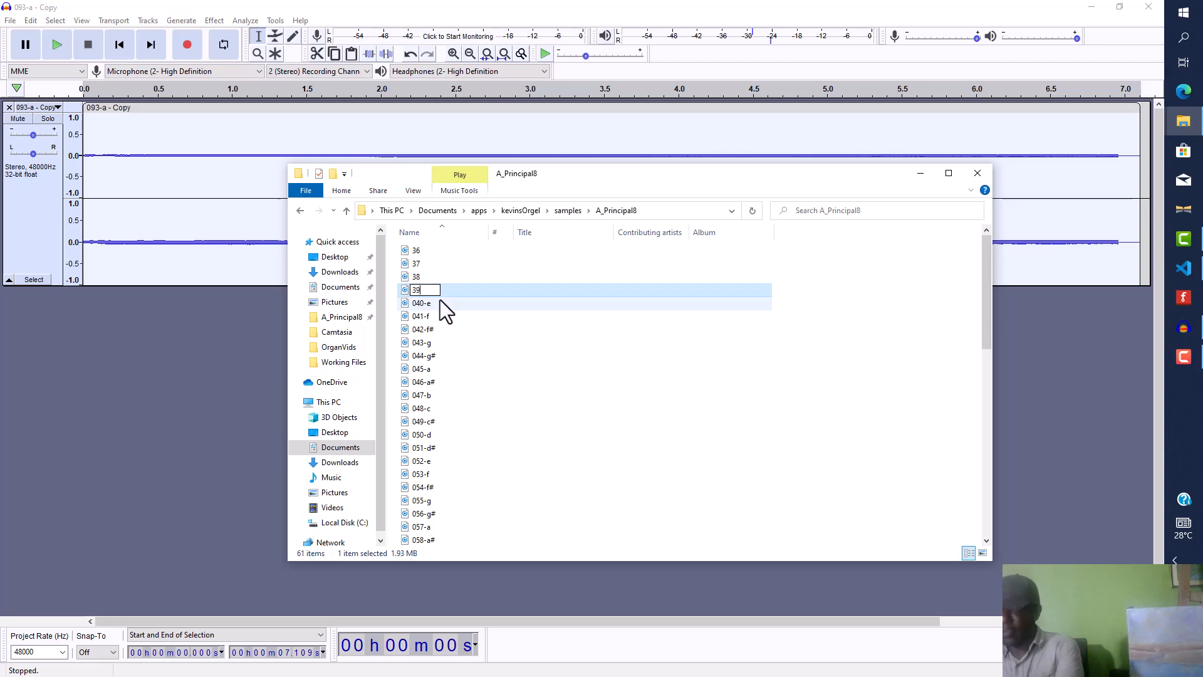
Step: Browse to the organ app's samples A_principal8 folder and examine its numbered sample files, then return to samples
click(473, 327)
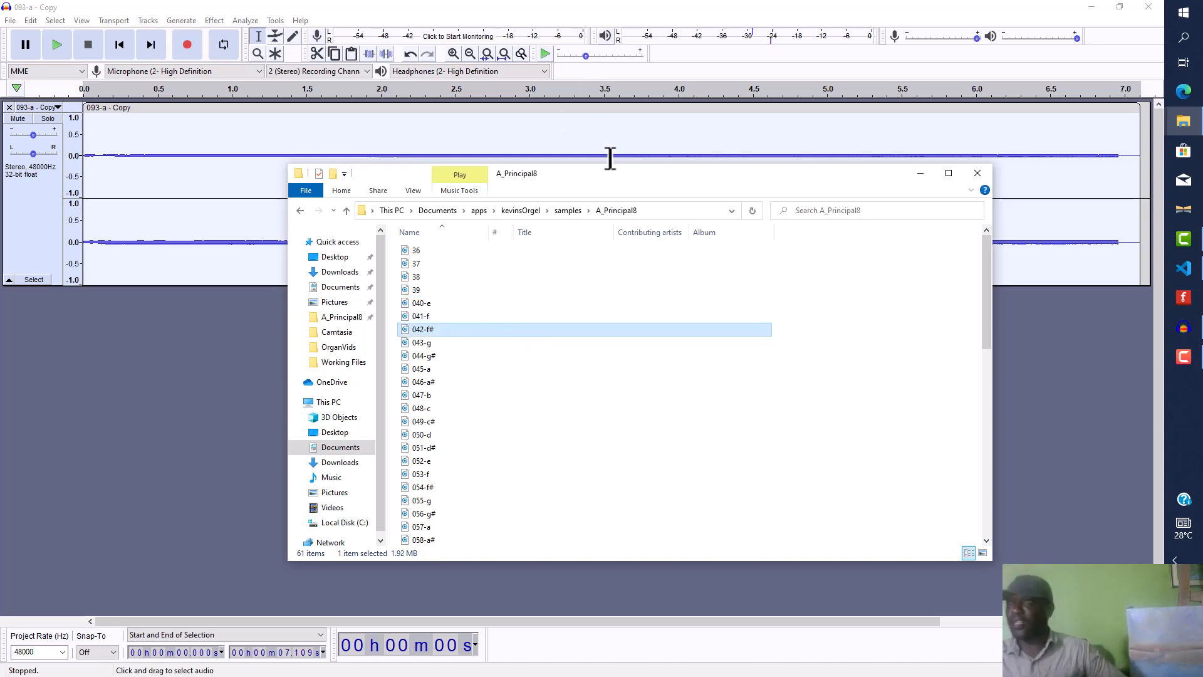
click(480, 212)
double_click(434, 265)
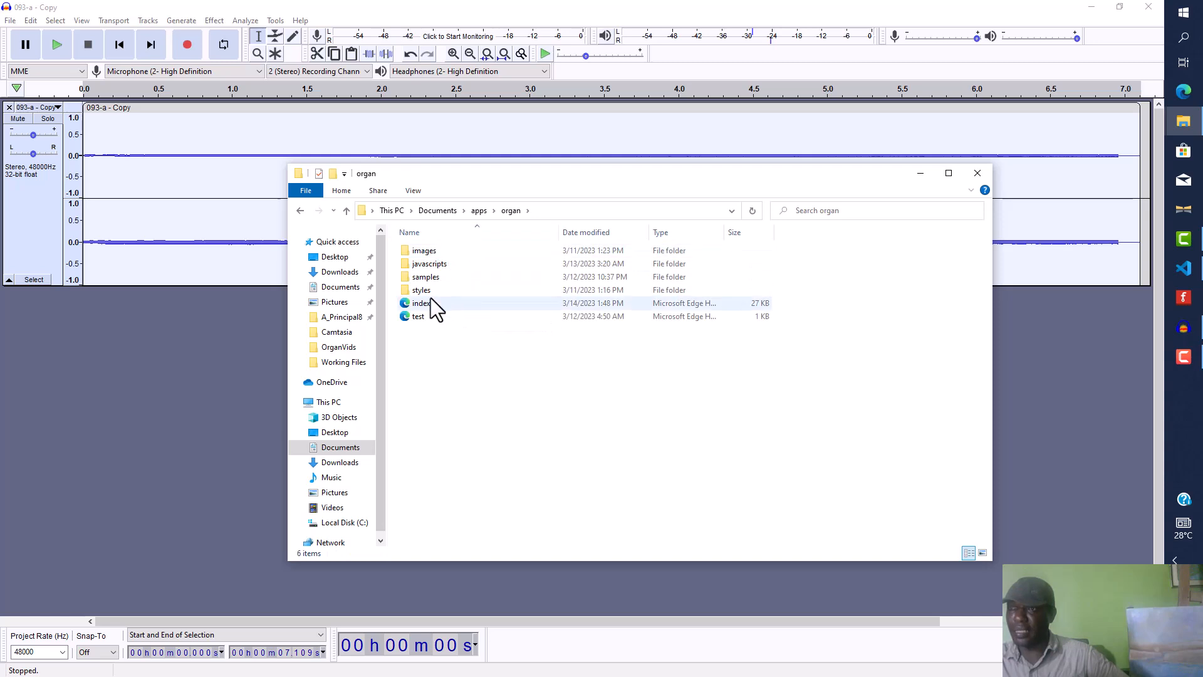
double_click(426, 278)
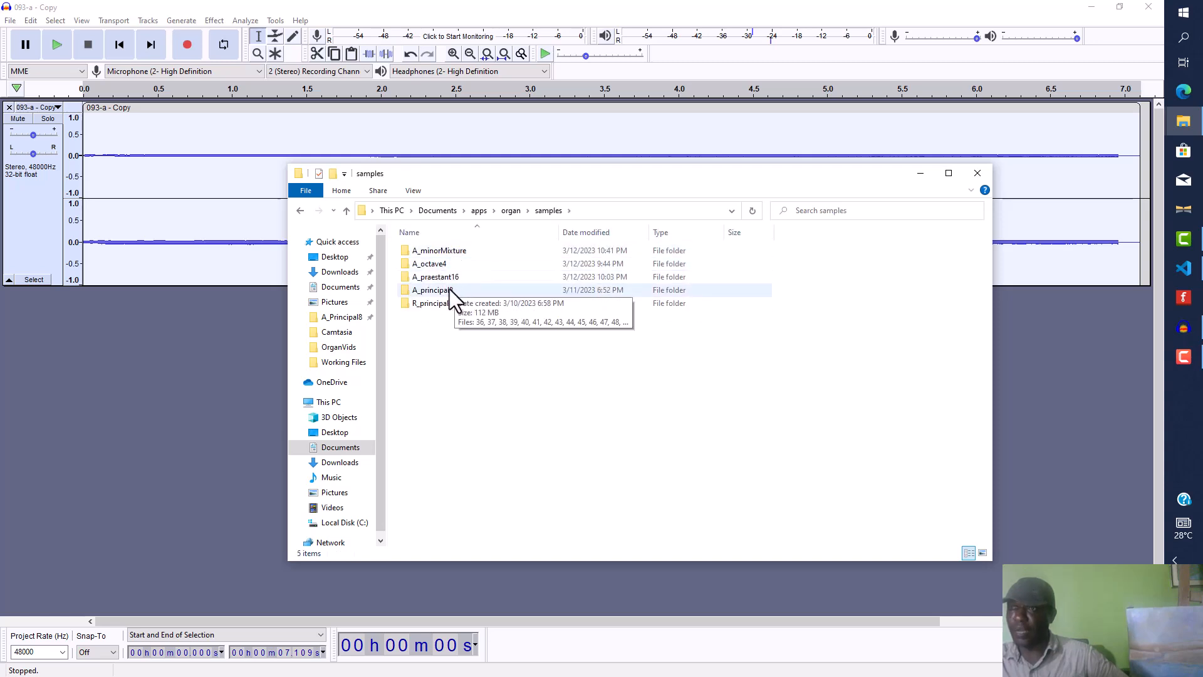
double_click(449, 288)
scroll(435, 262, down, 4)
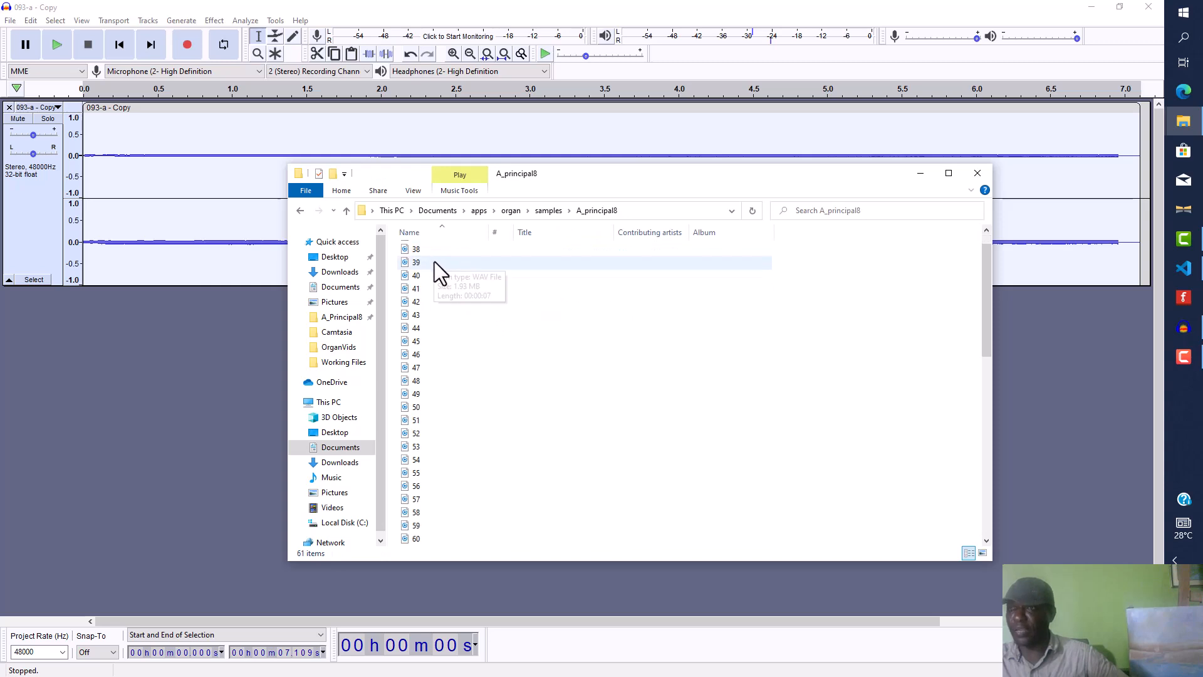
scroll(435, 276, down, 9)
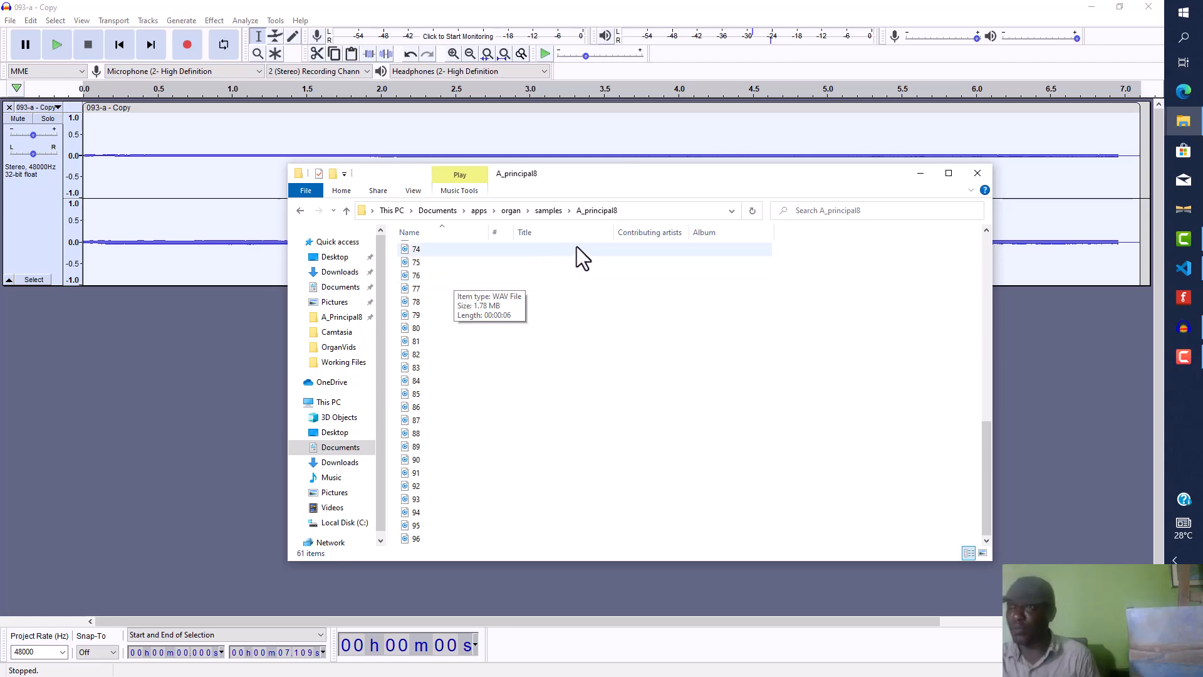
click(544, 213)
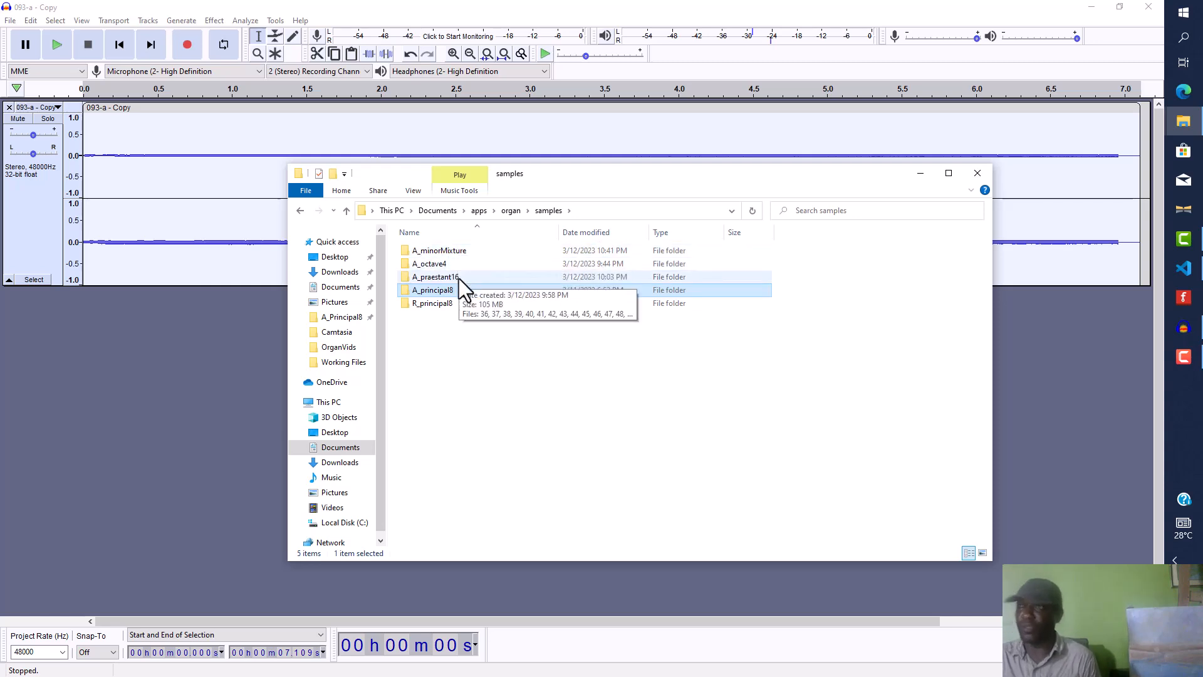
mouse_move(459, 290)
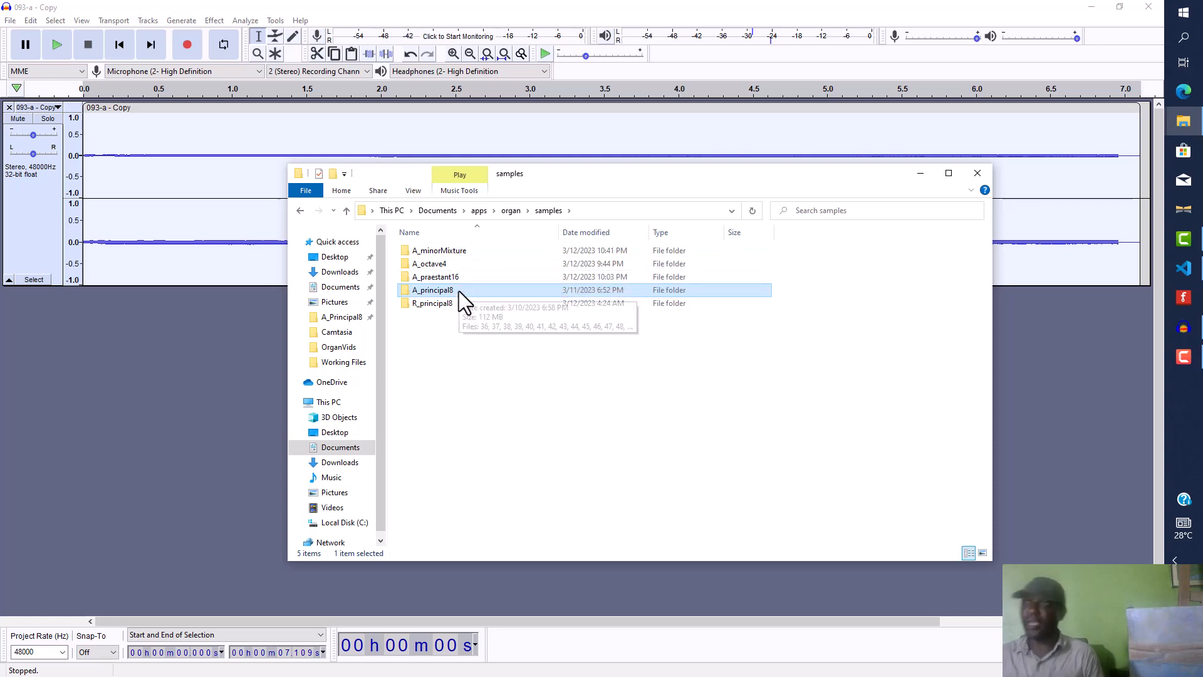